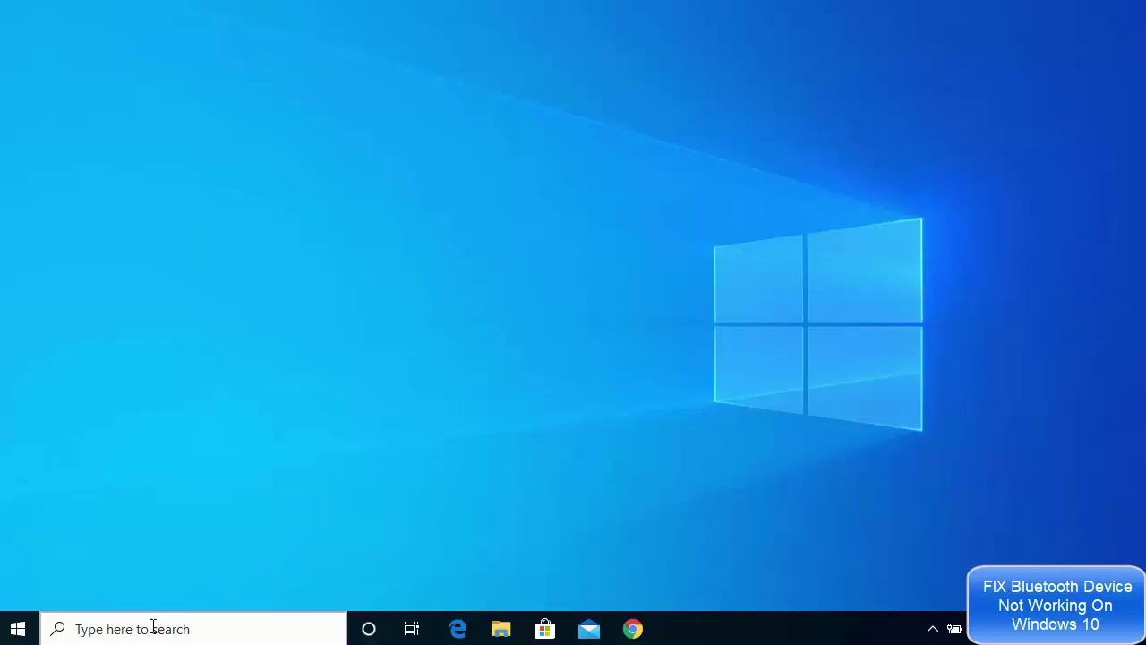
Search Windows for 'services' and launch the Services console from the best match.
left_click(201, 626)
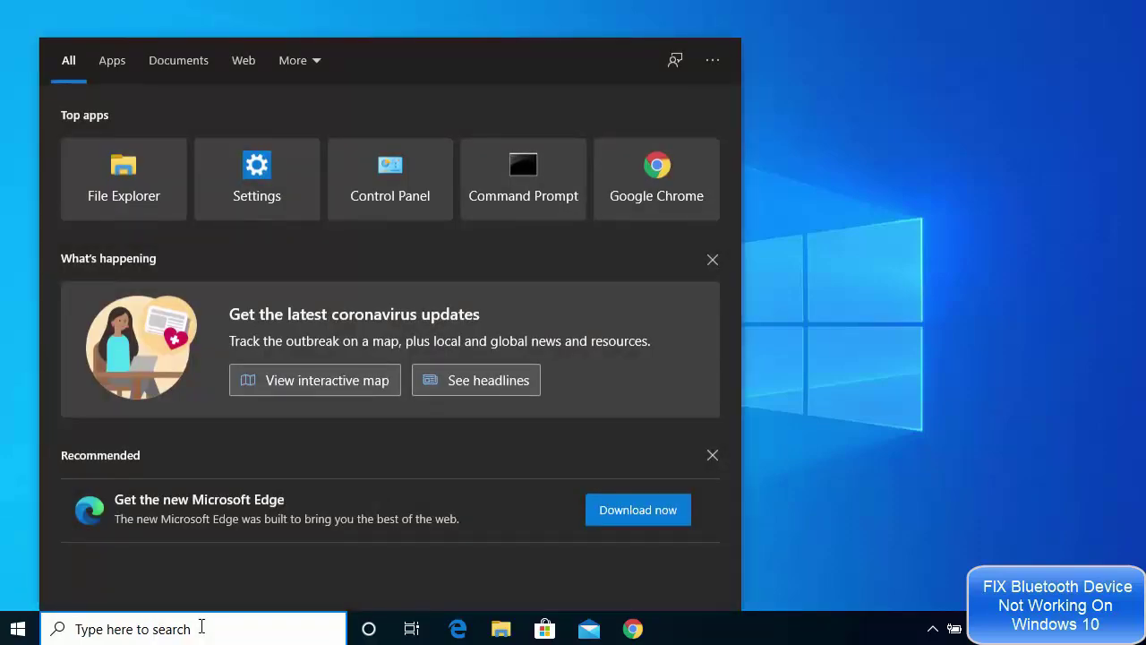
type("services")
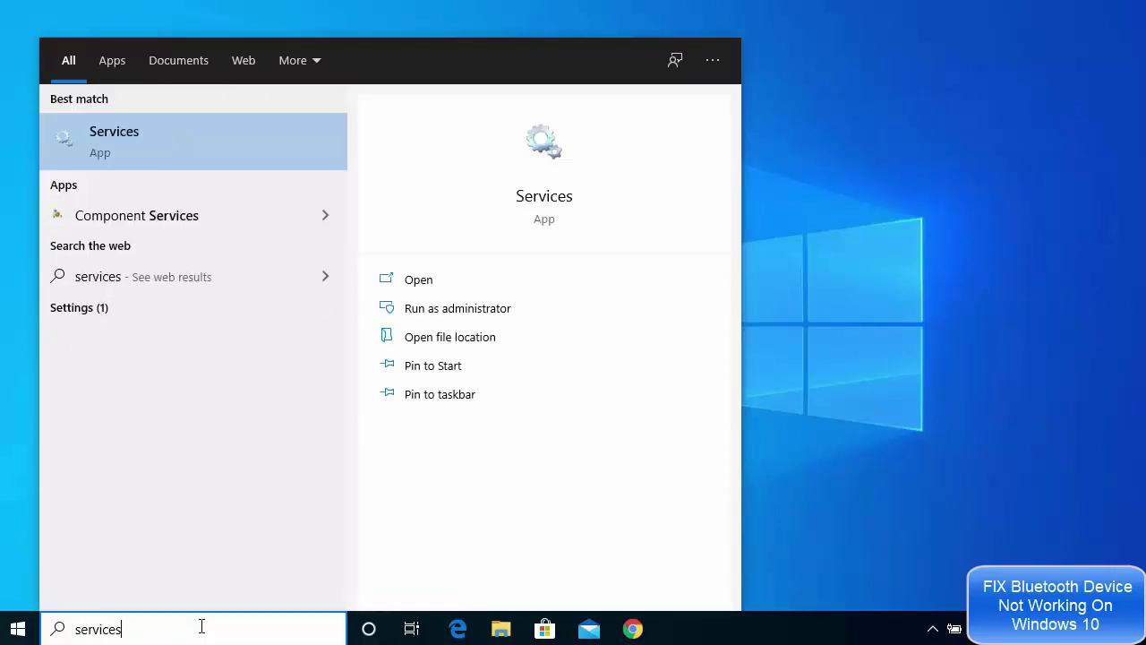
left_click(111, 138)
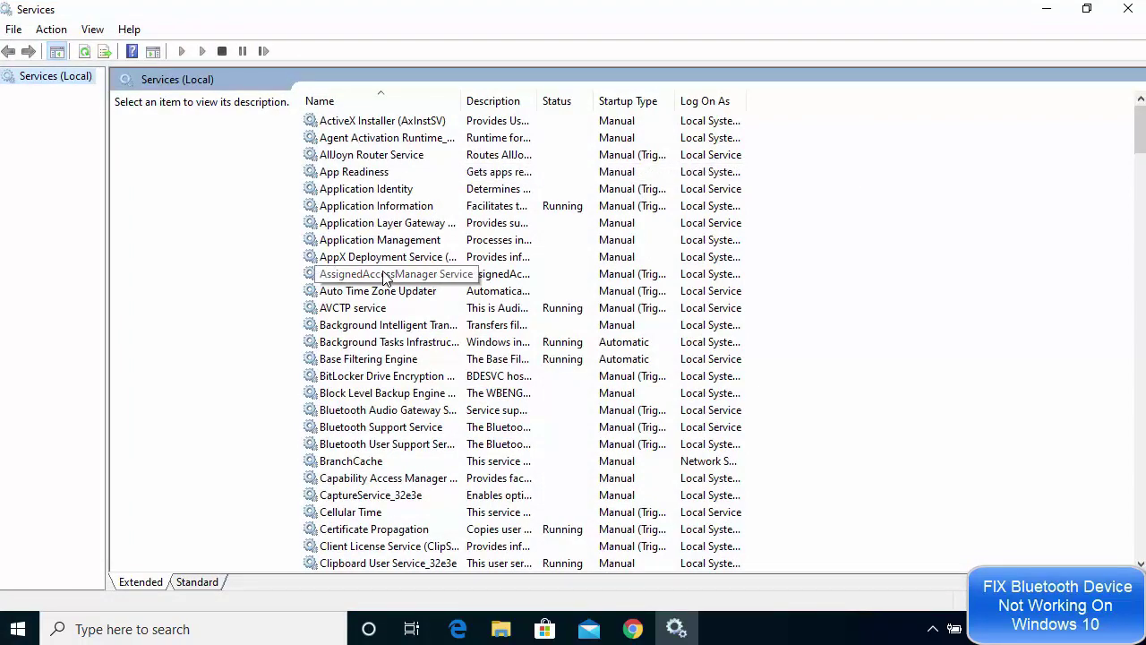
Read the Audio Gateway, Support and User Support Bluetooth service descriptions, then open Audio Gateway properties.
left_click(384, 410)
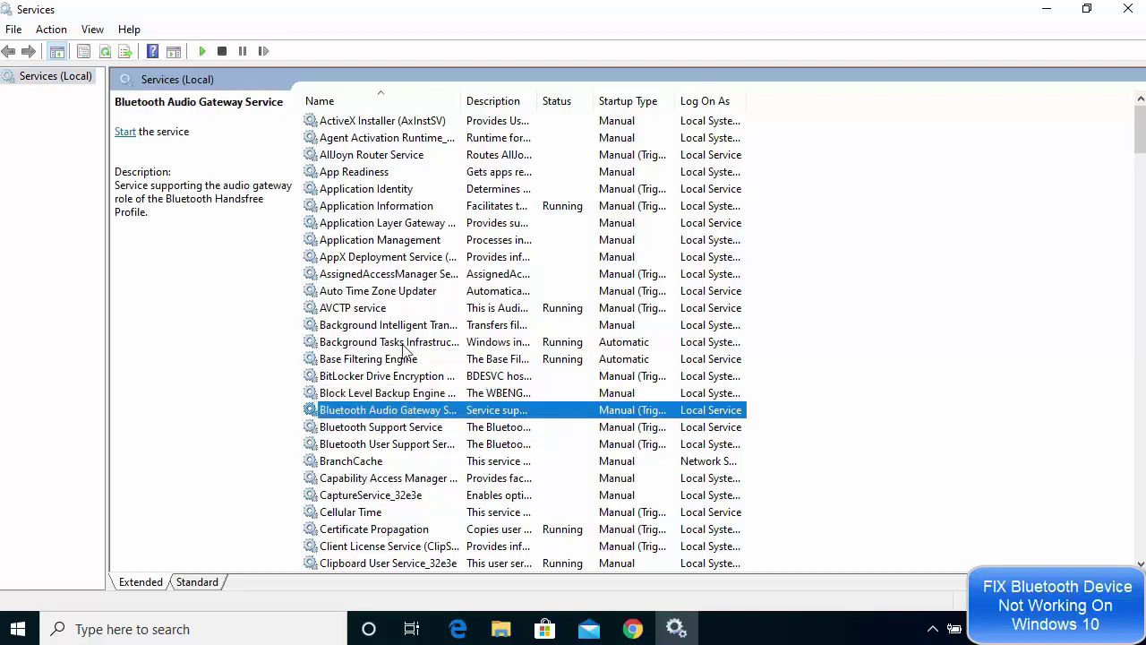
scroll(402, 345, "down", 1)
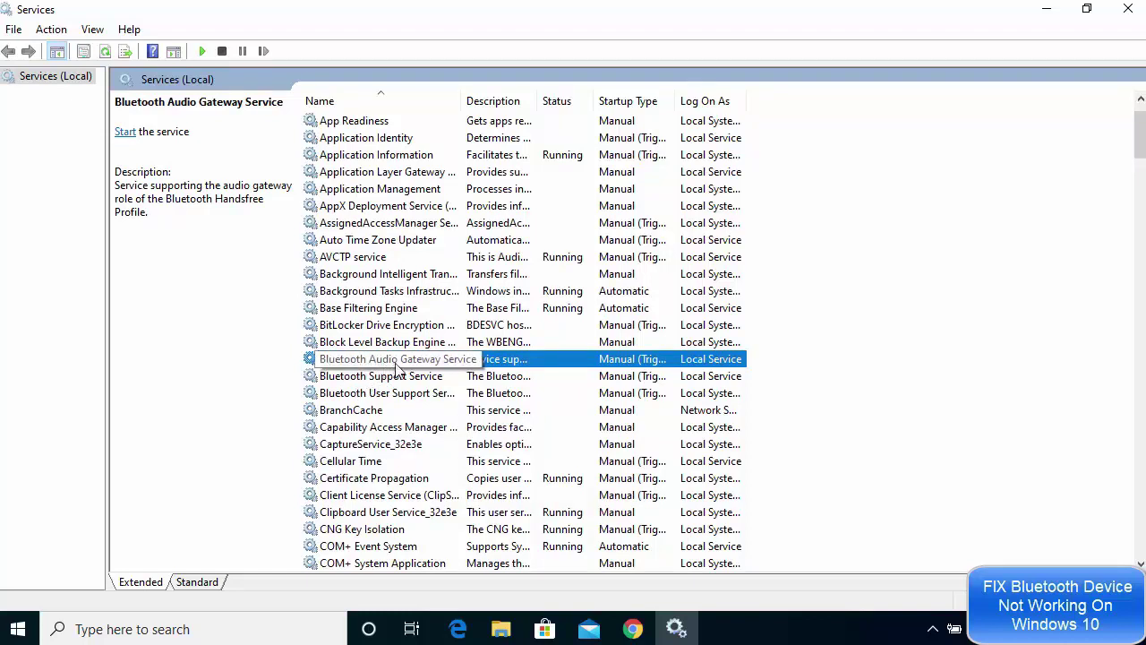
left_click(384, 382)
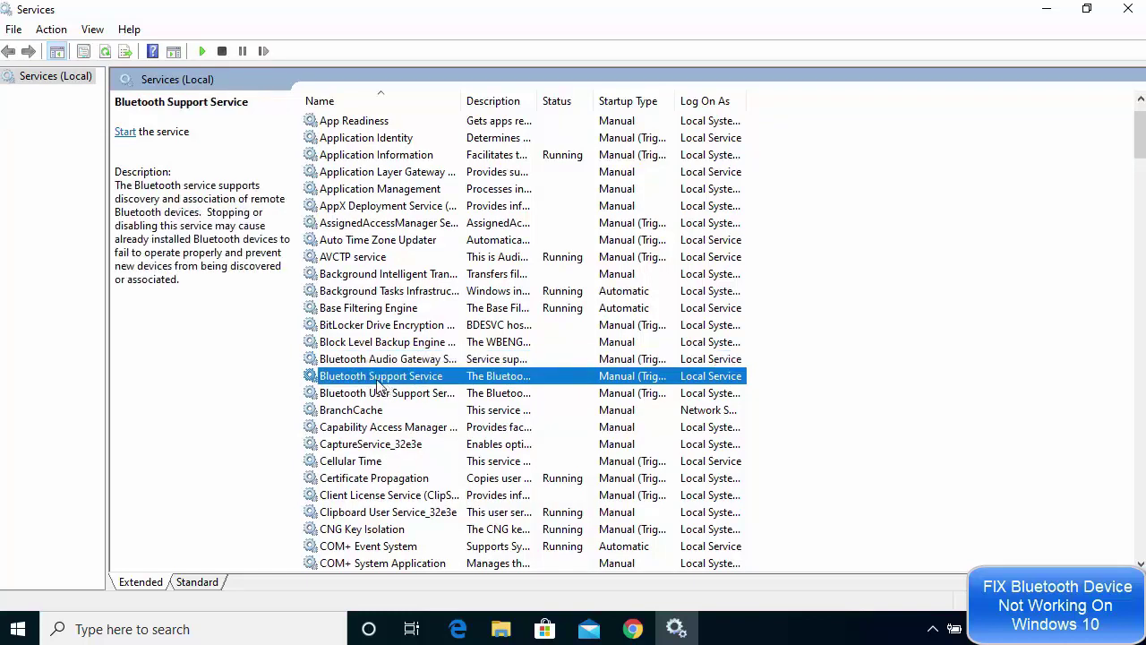
left_click(375, 396)
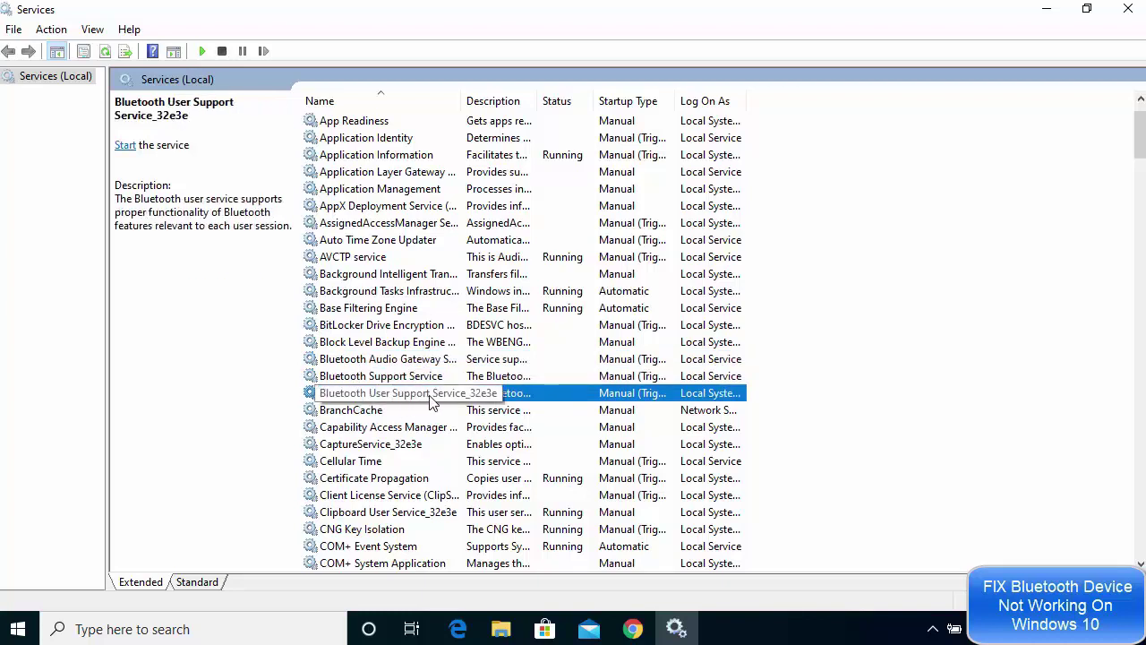
left_click(382, 361)
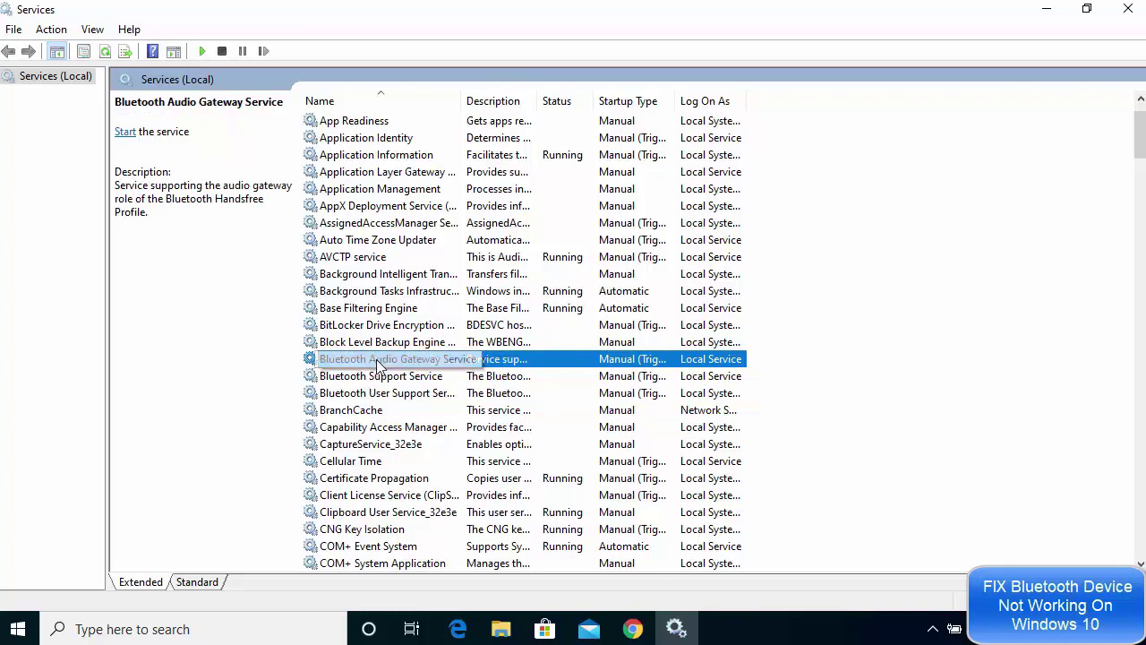
double_click(377, 363)
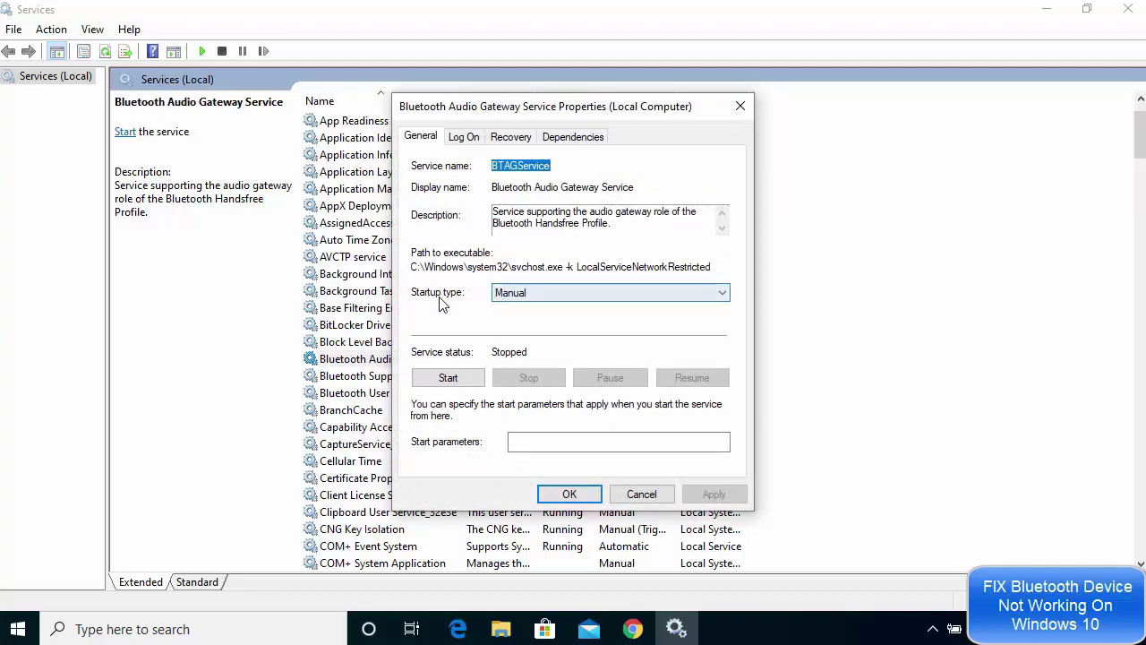
Set Bluetooth Audio Gateway Service to Automatic and start it, then open Bluetooth Support Service properties.
left_click(506, 295)
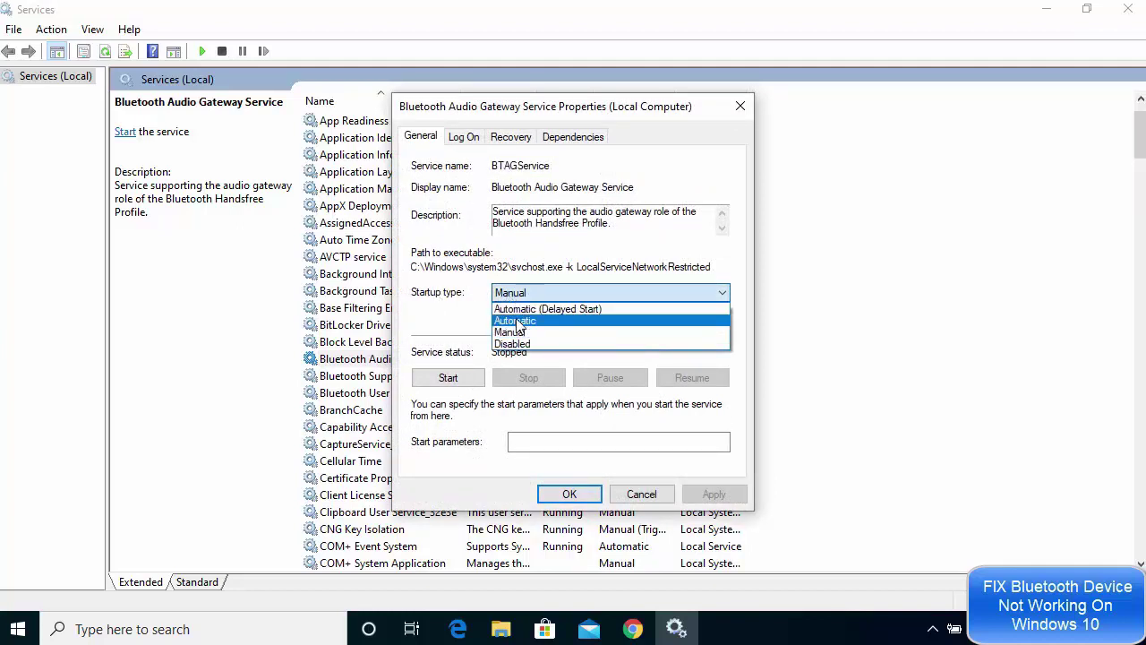
left_click(523, 322)
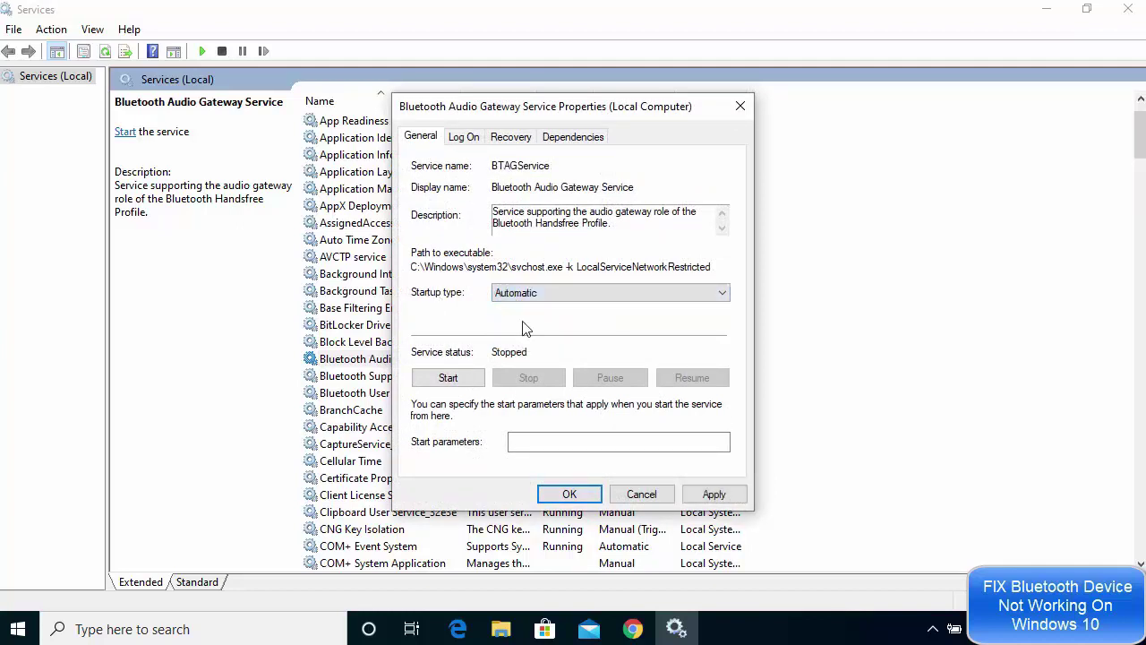
left_click(454, 380)
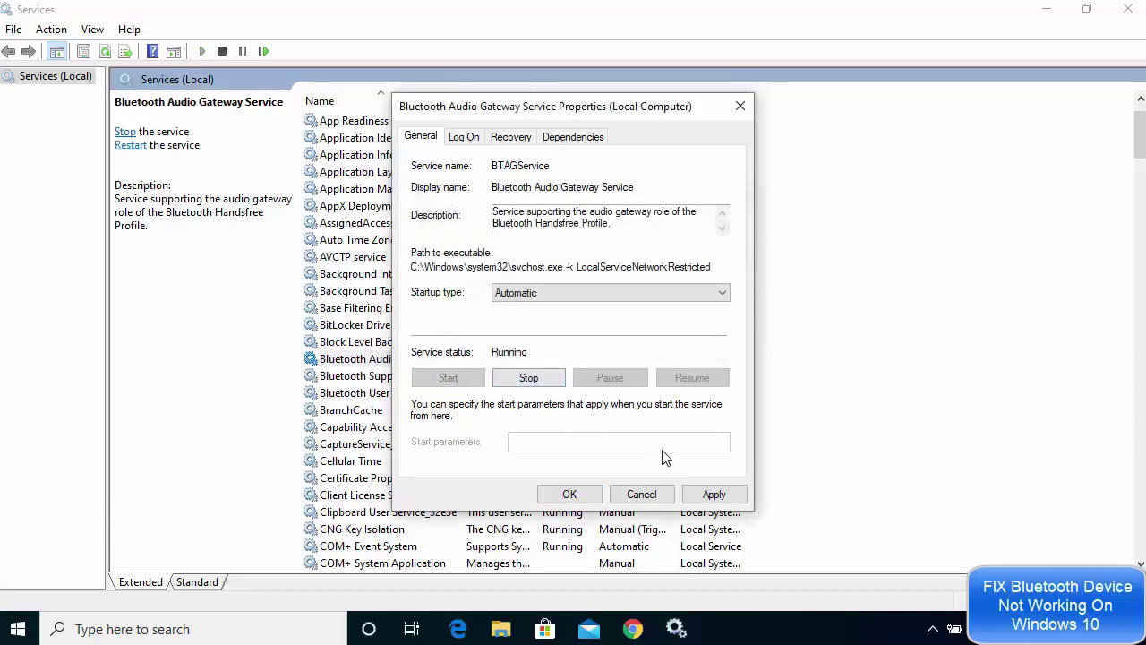
left_click(709, 494)
left_click(569, 494)
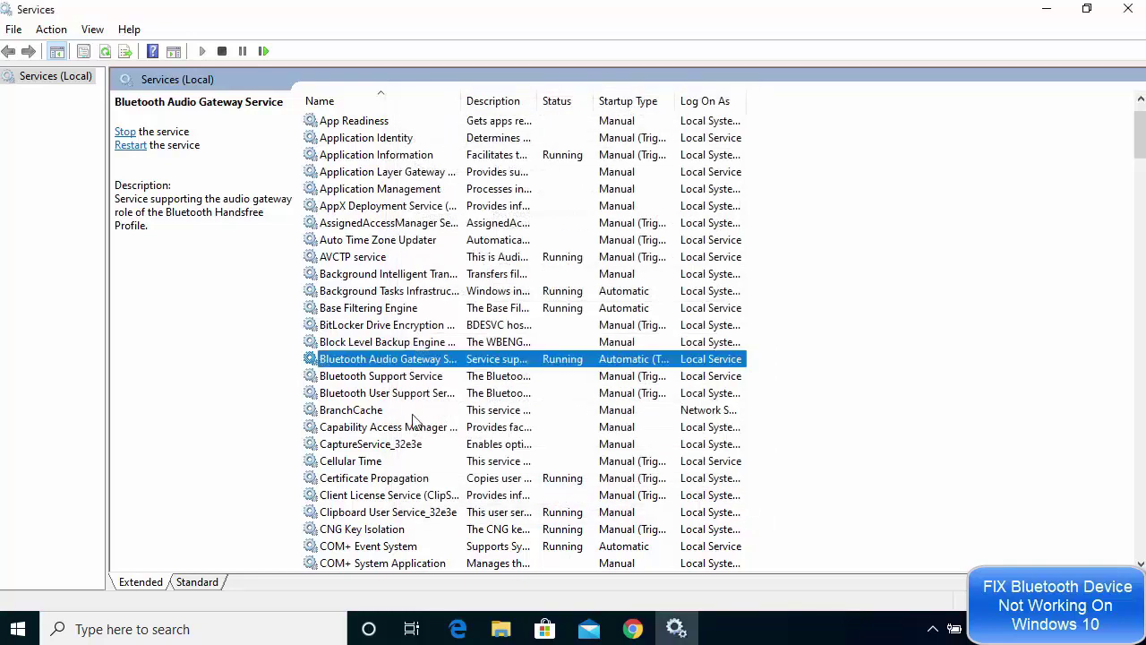
double_click(352, 383)
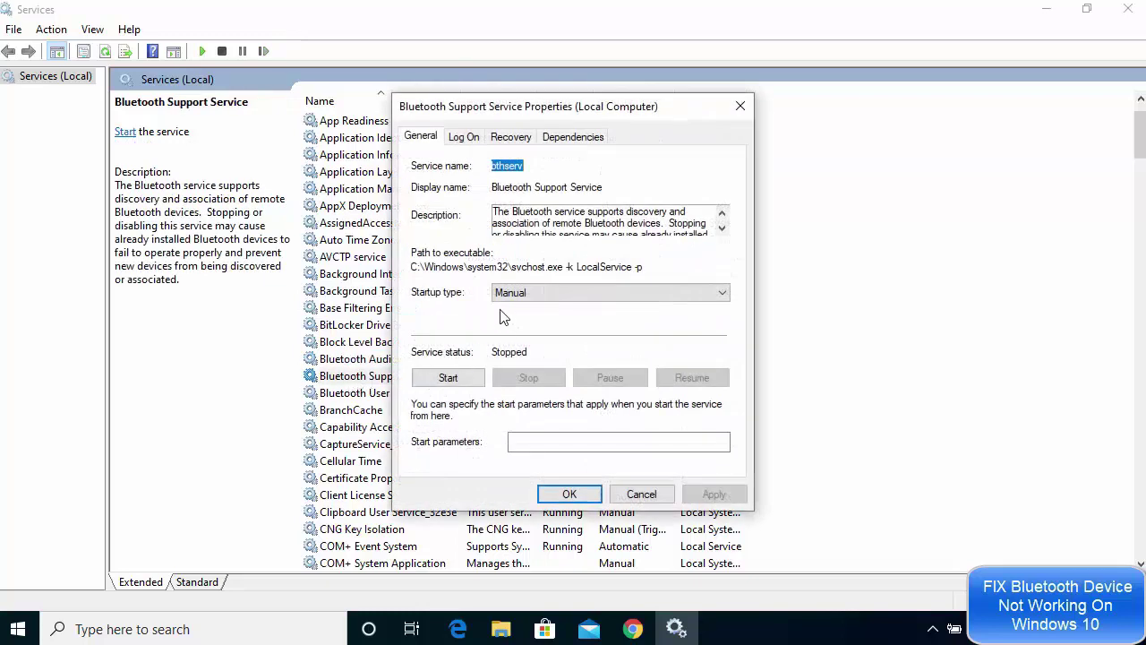
Set Bluetooth Support Service startup to Automatic, start it, and apply.
left_click(540, 296)
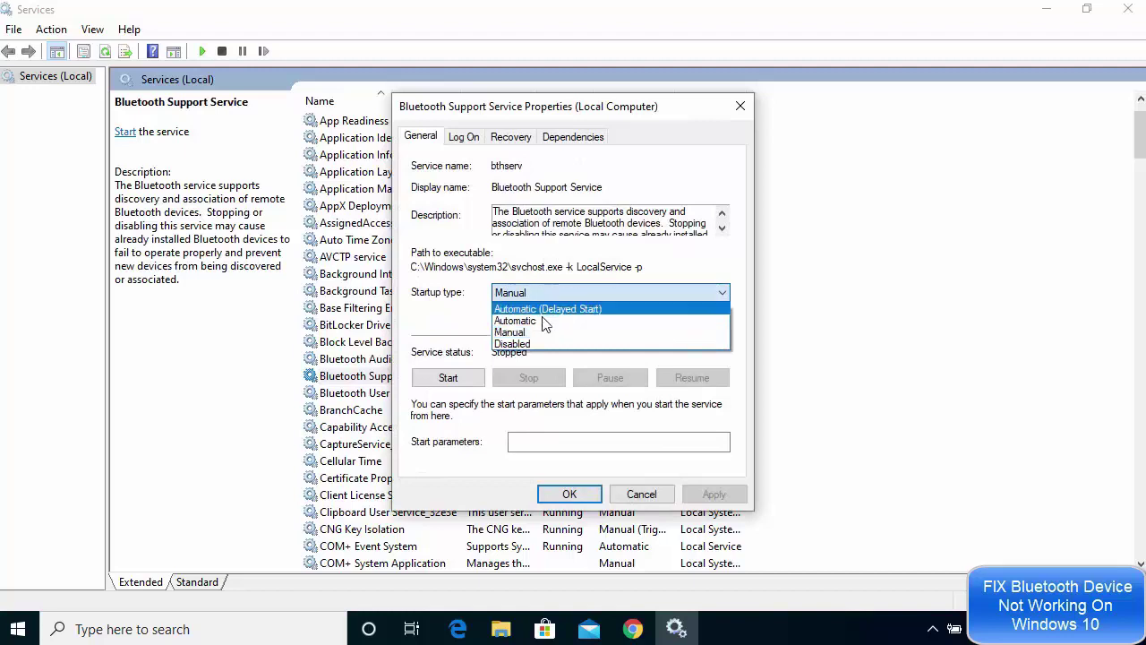
left_click(537, 321)
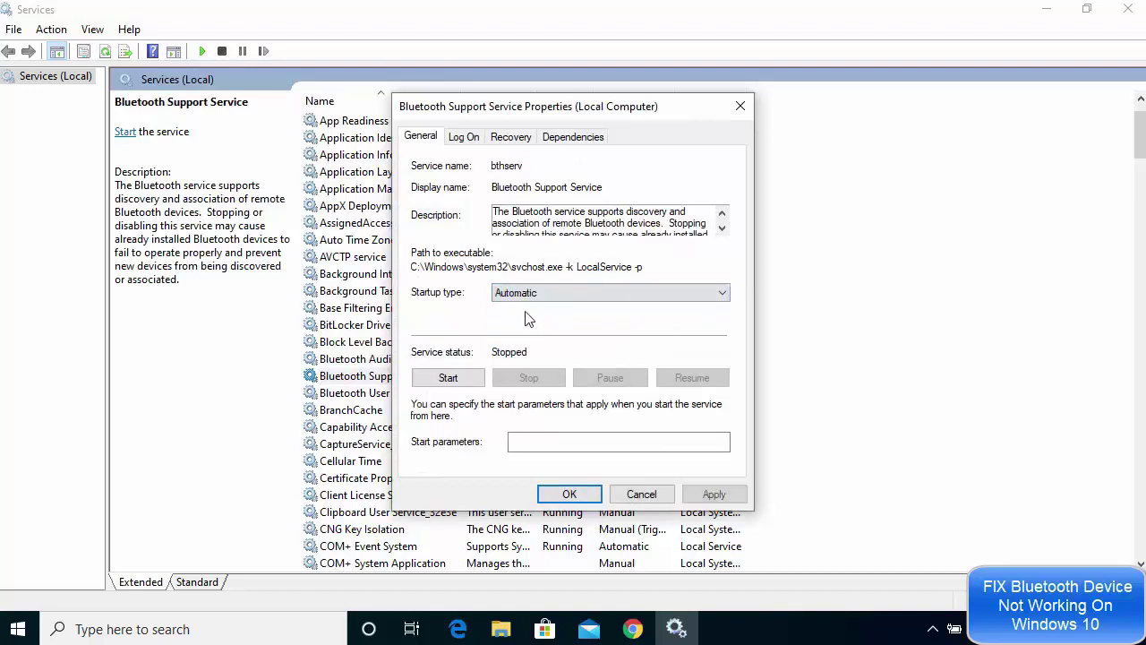
left_click(448, 377)
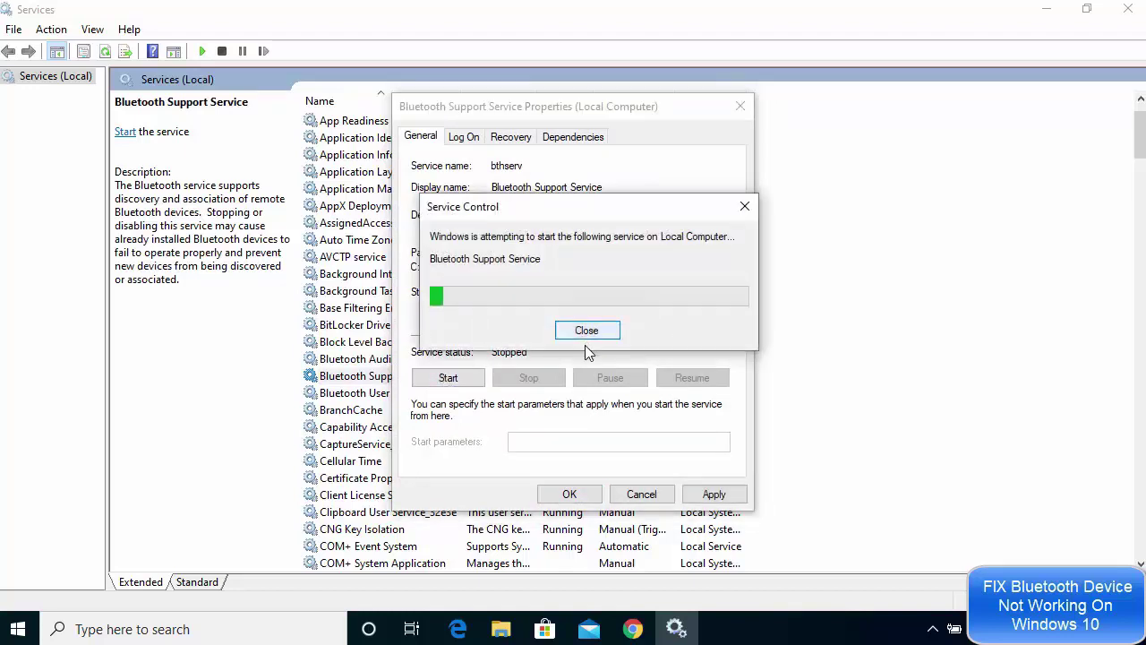
left_click(704, 490)
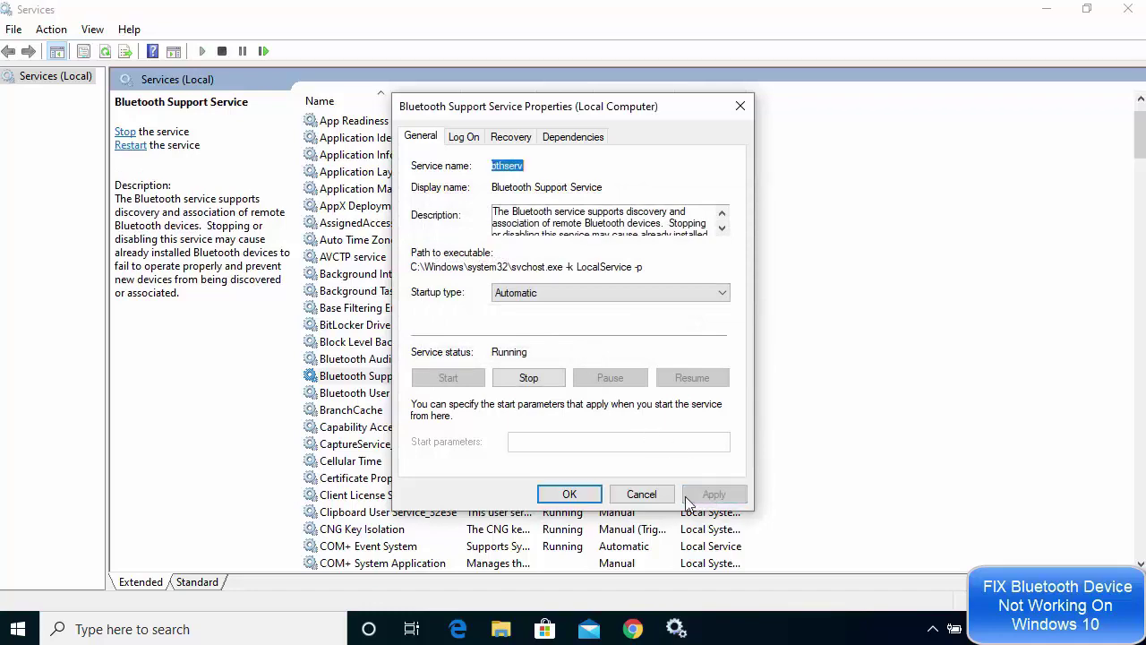
left_click(570, 494)
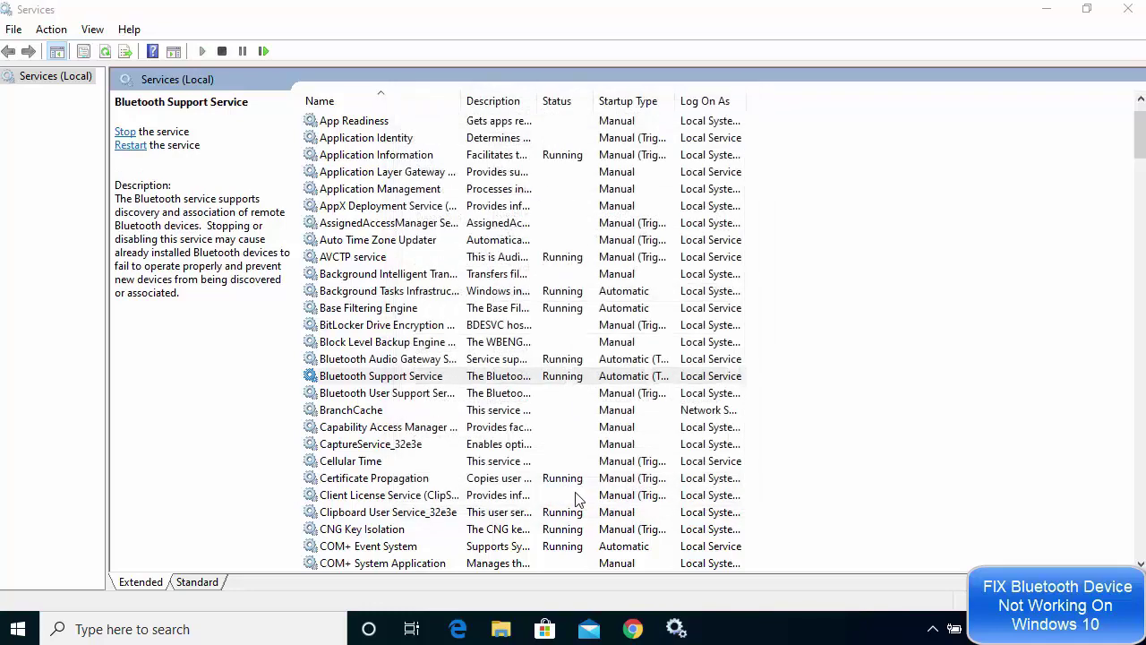
Set Bluetooth User Support Service startup to Automatic and start it.
left_click(376, 393)
double_click(377, 399)
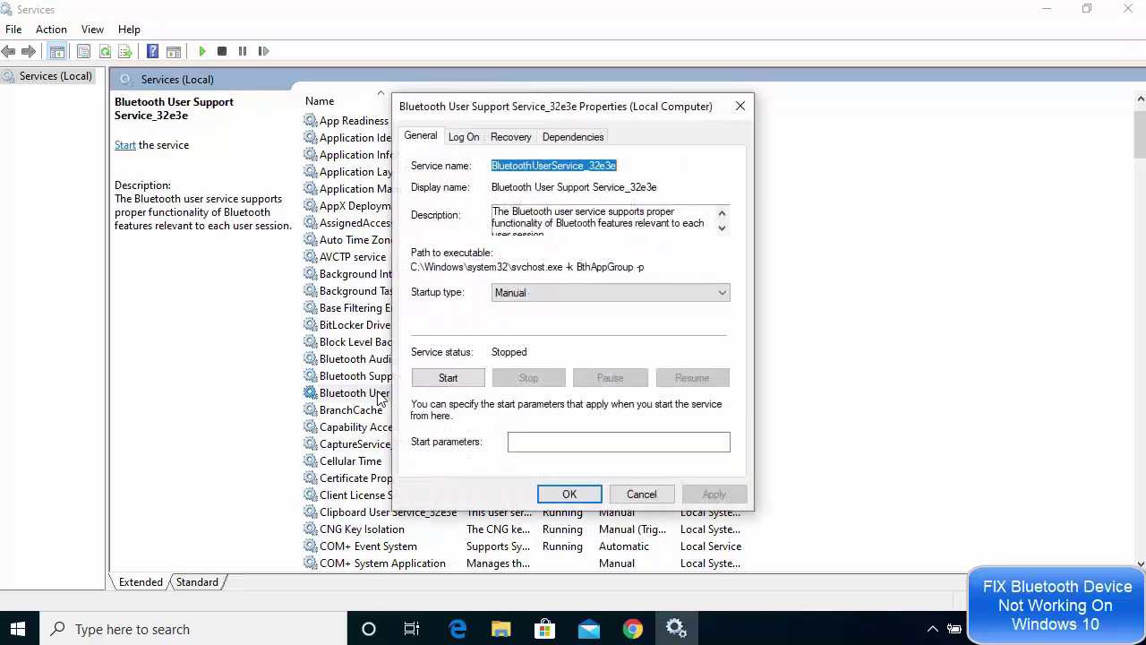
left_click(558, 299)
left_click(557, 321)
left_click(466, 379)
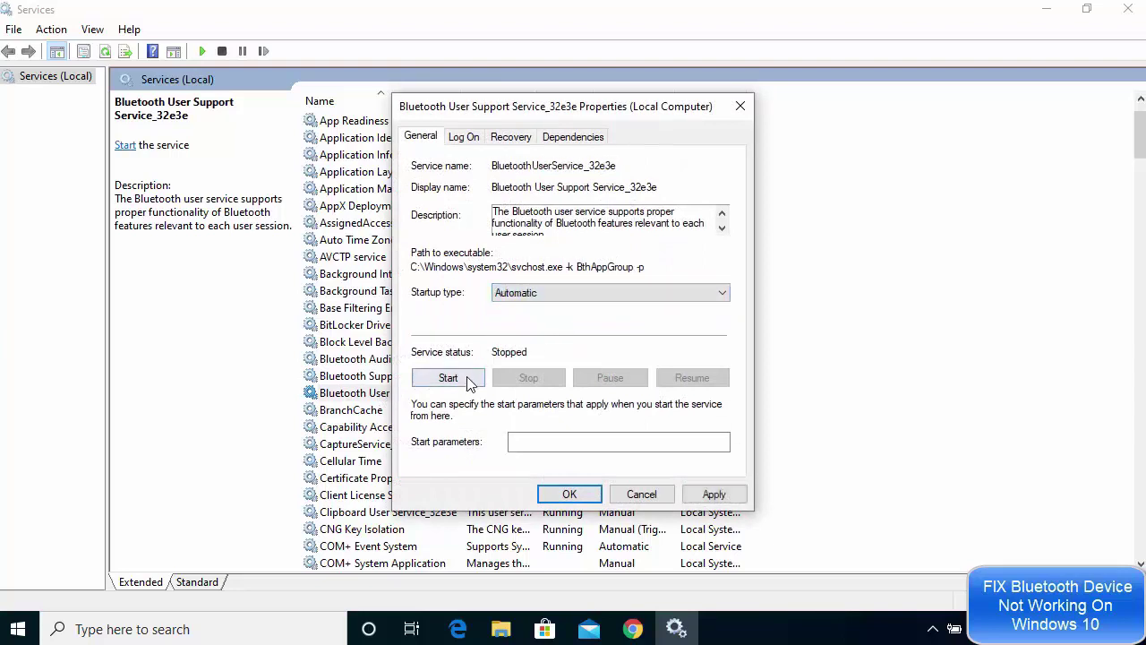
left_click(643, 495)
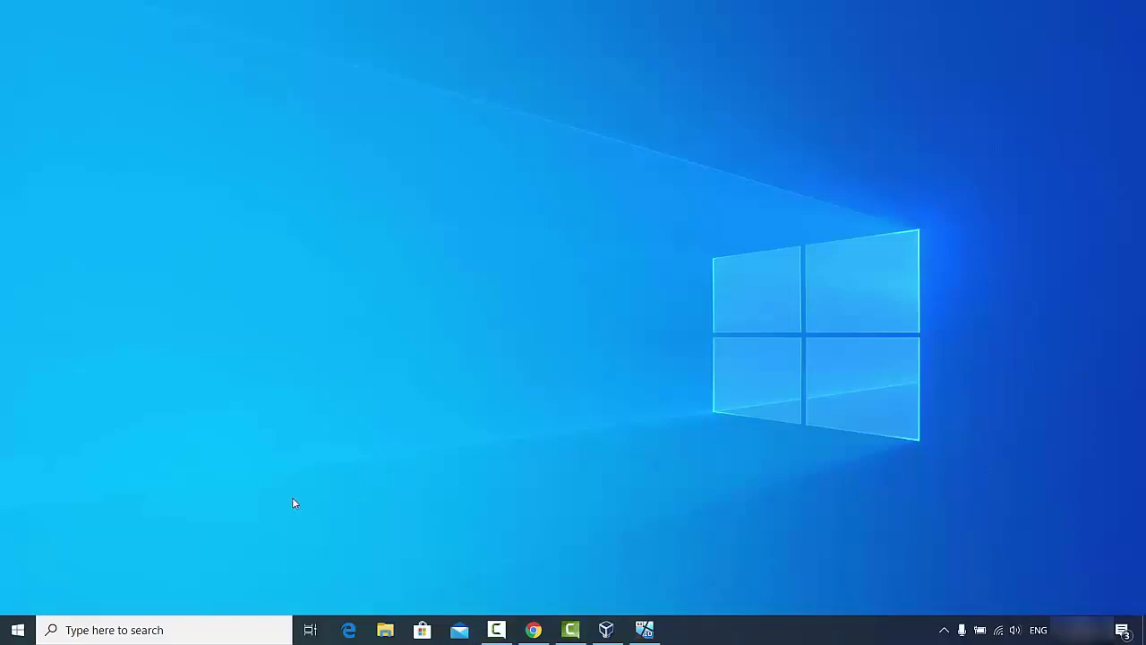
Search Windows for 'troubleshoot' and go to the Troubleshoot settings page.
left_click(166, 629)
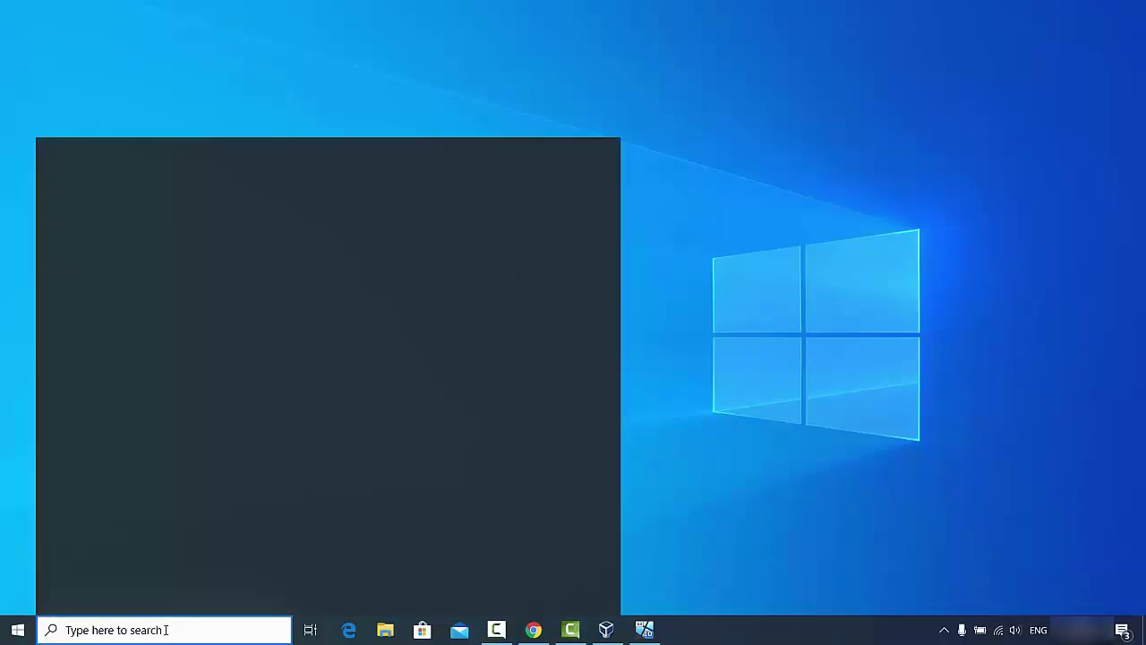
type("t")
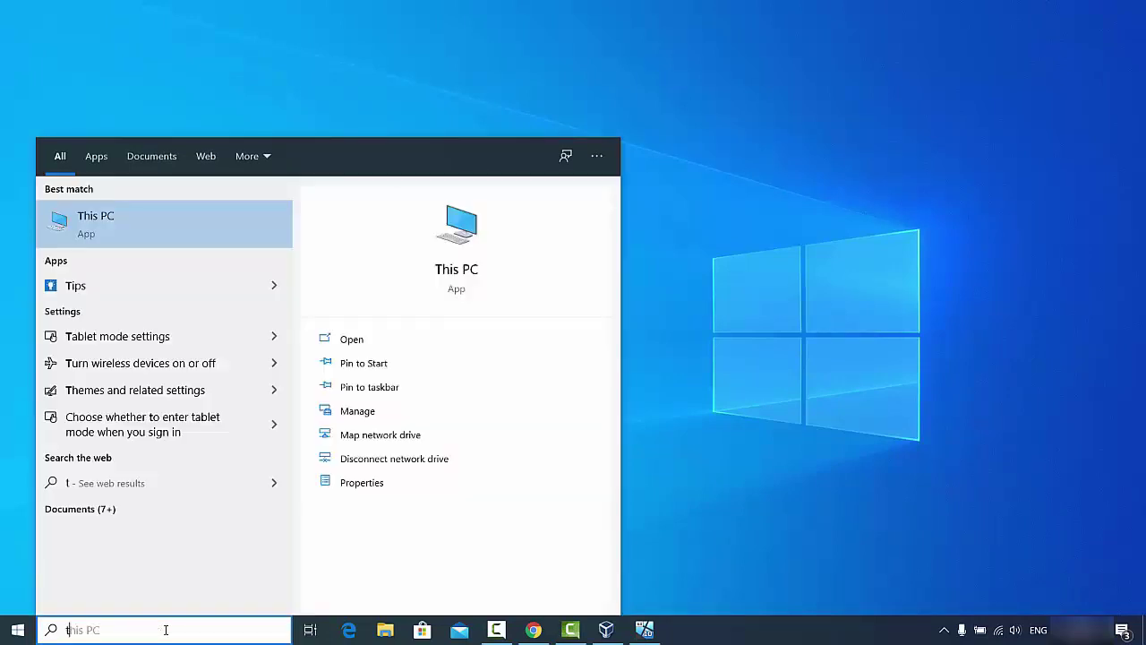
type("roubl")
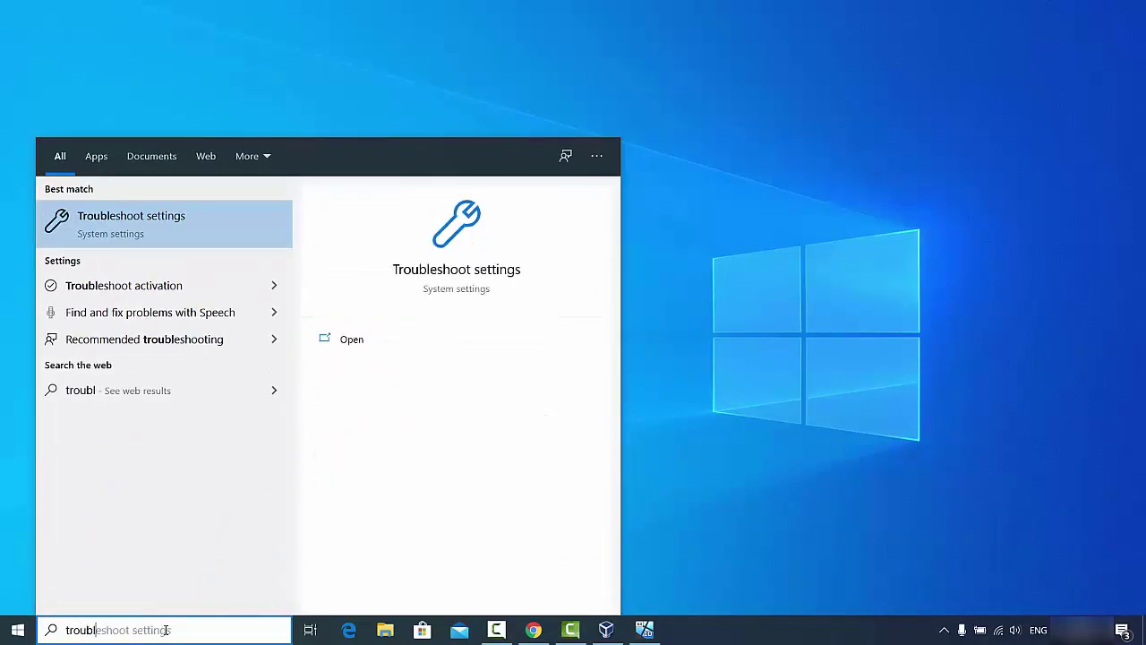
type("eshoot")
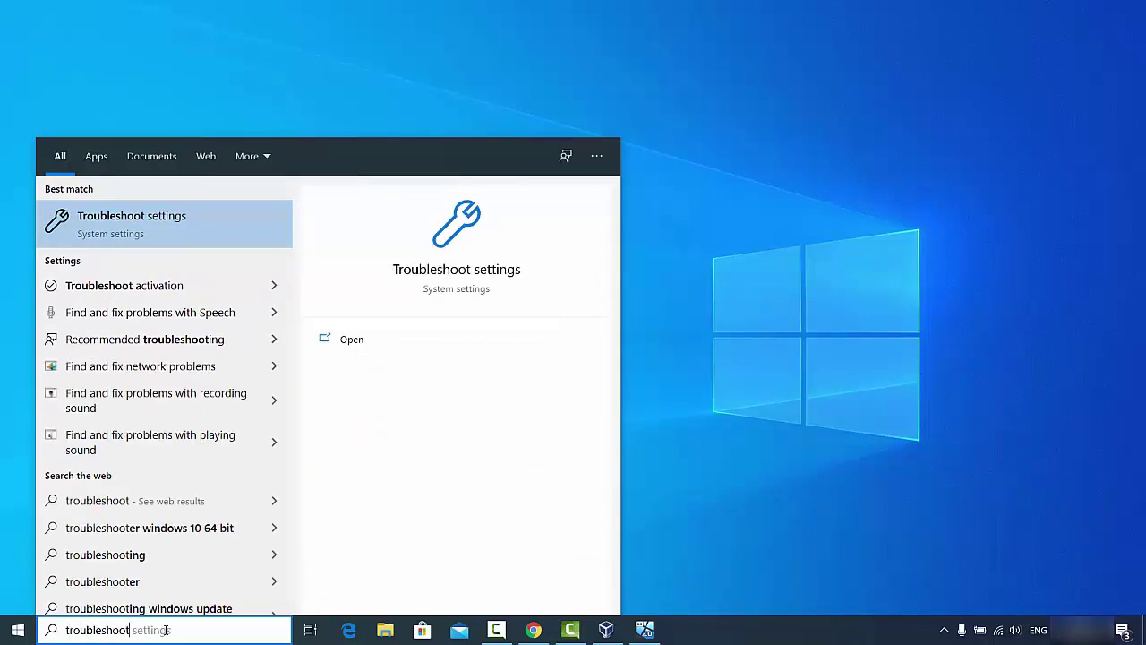
left_click(163, 221)
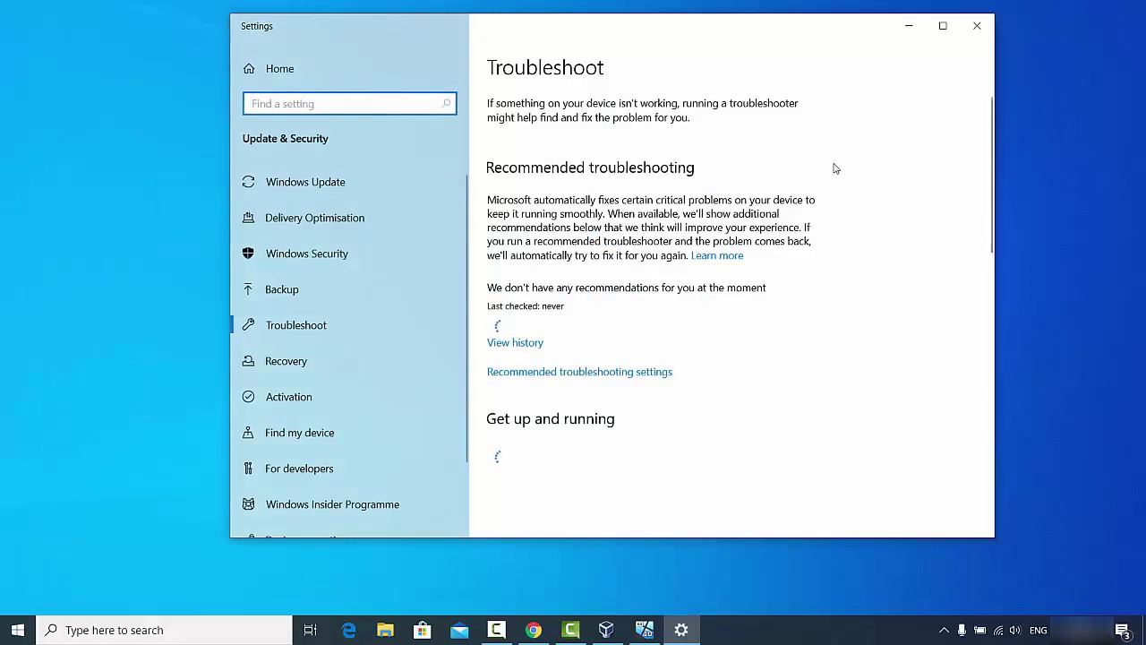
Maximize Settings and expand Bluetooth under Find and fix other problems.
left_click(942, 25)
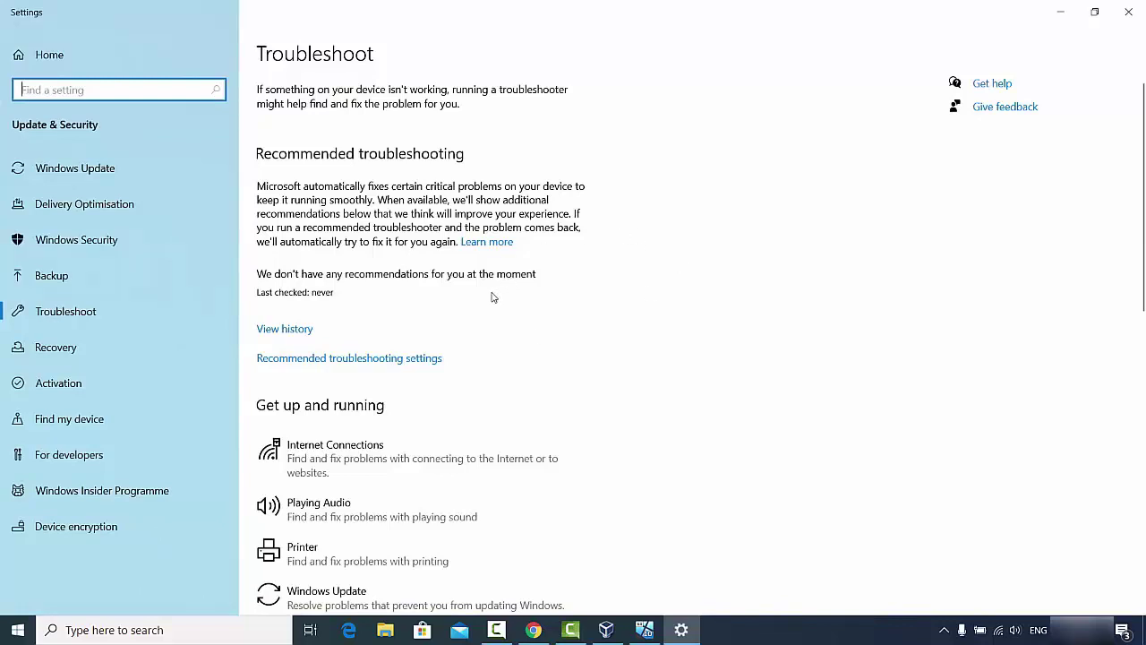
scroll(492, 296, "down", 2)
scroll(479, 311, "down", 3)
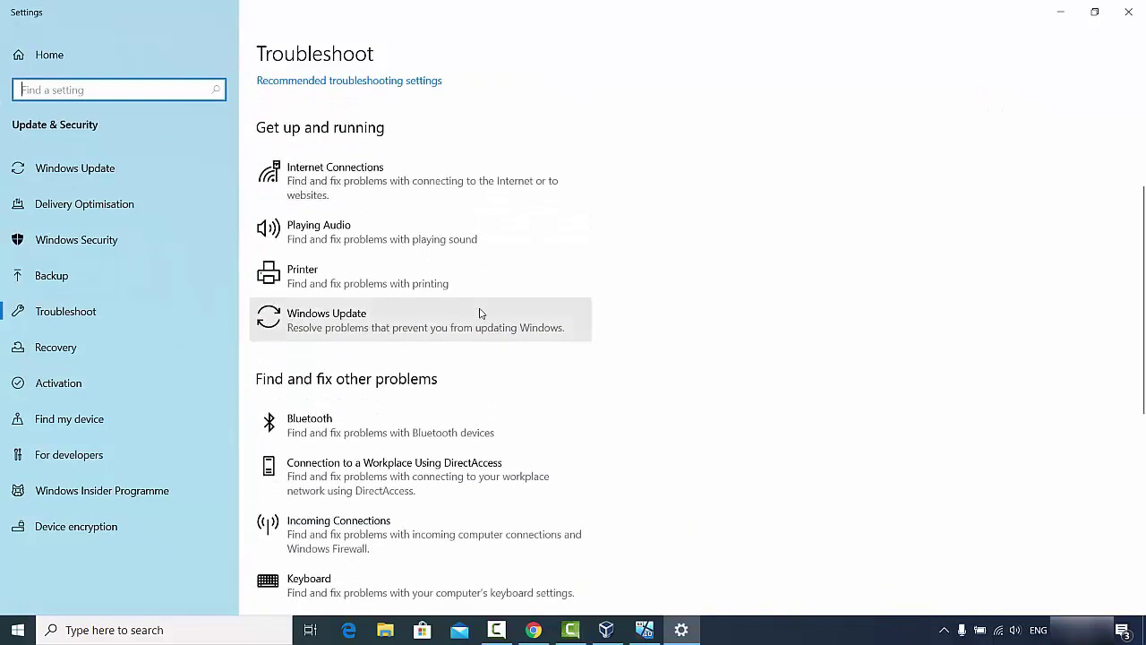
left_click(337, 433)
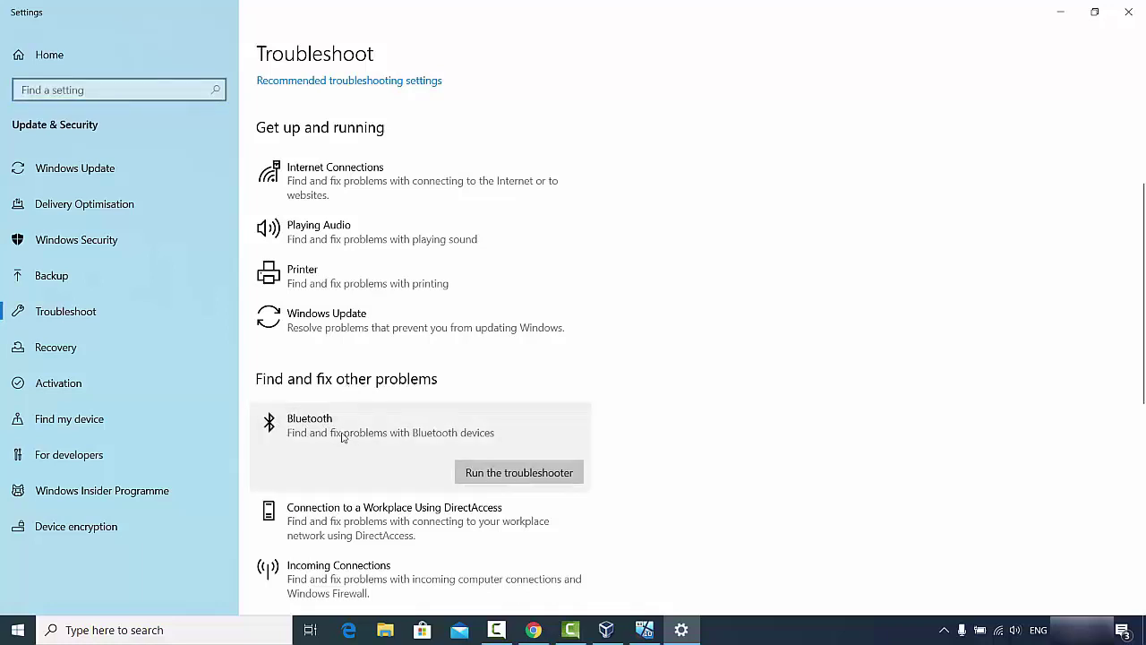
Run the Bluetooth troubleshooter until it fixes Bluetooth radio status, then close it.
left_click(491, 477)
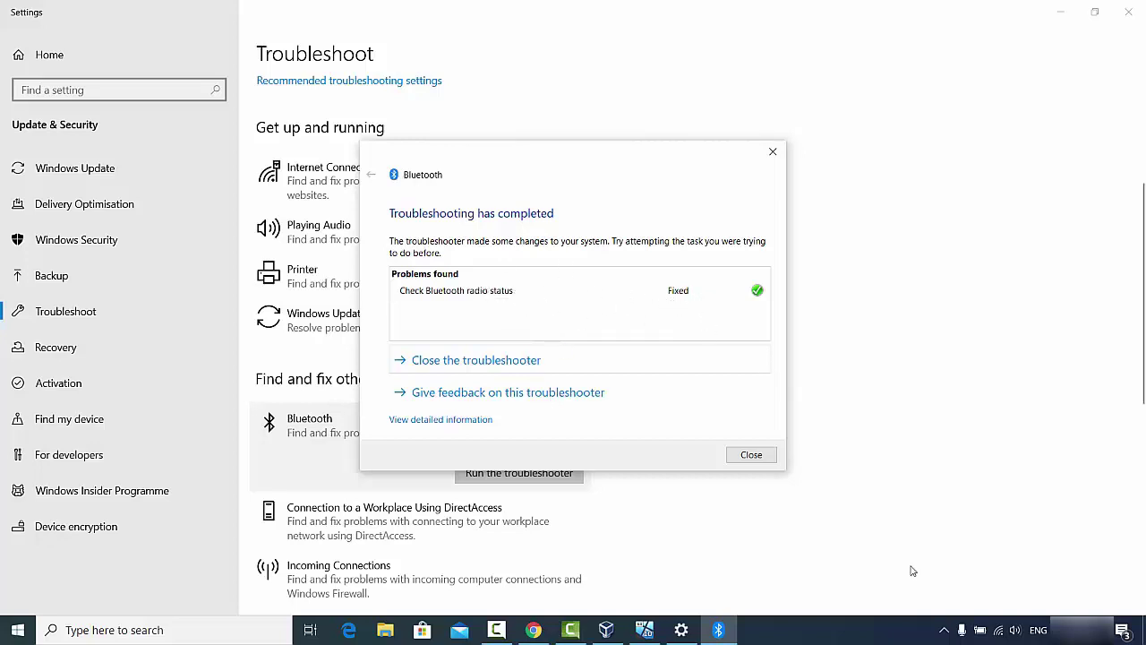
left_click(943, 629)
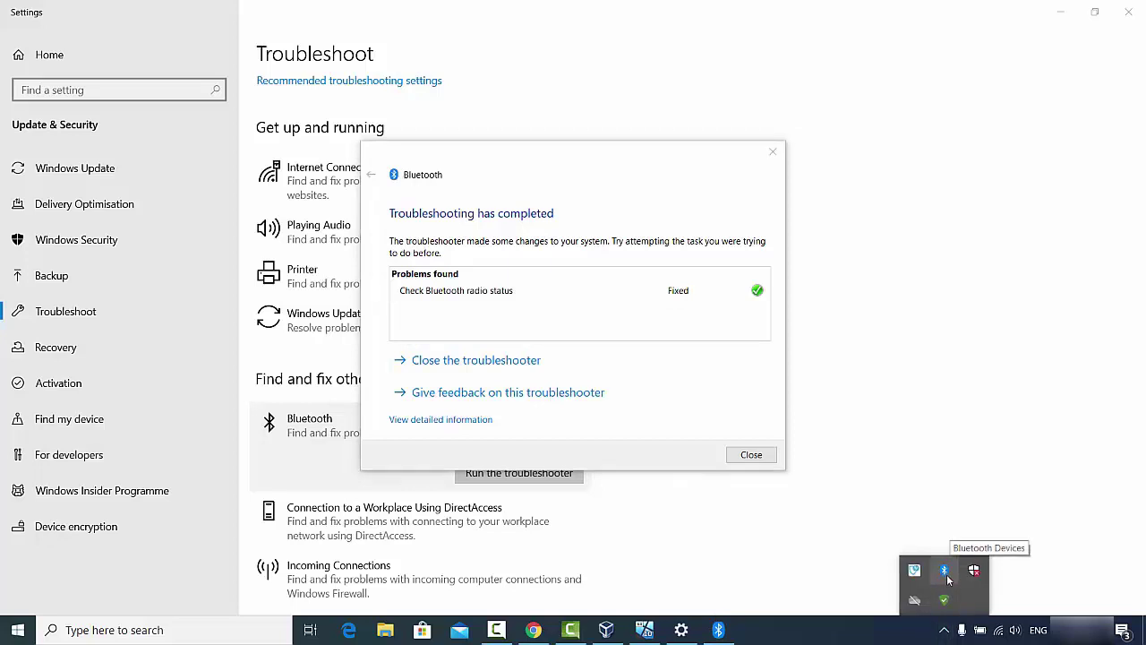
left_click(741, 457)
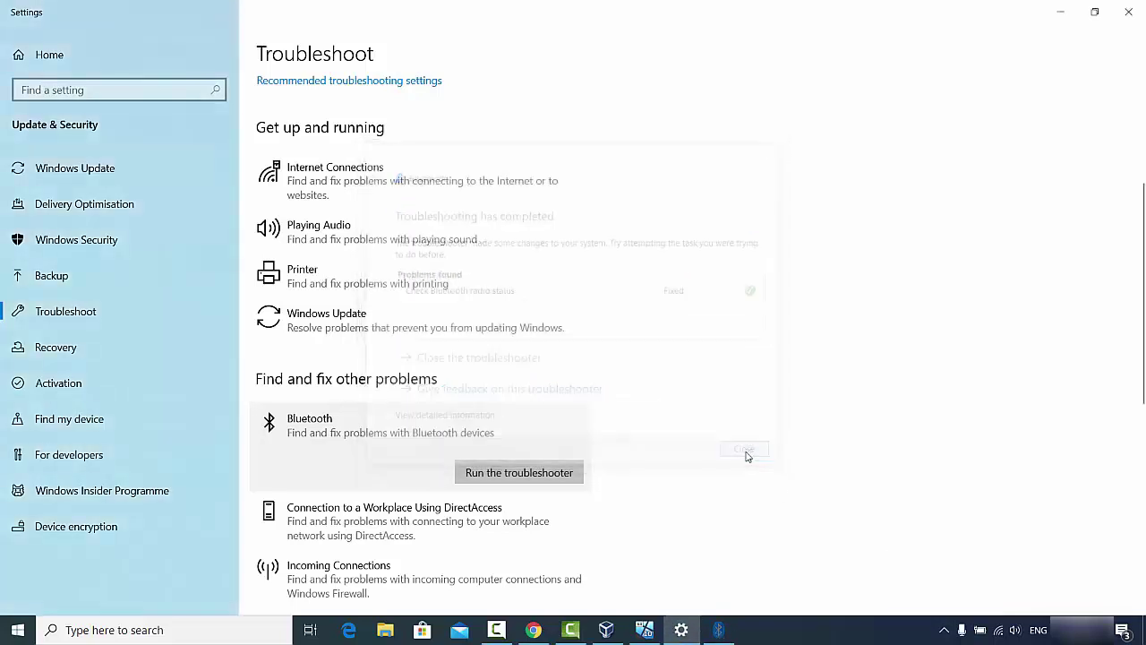
Minimize Settings and bring up the Win+X power-user menu from the Start button.
left_click(474, 466)
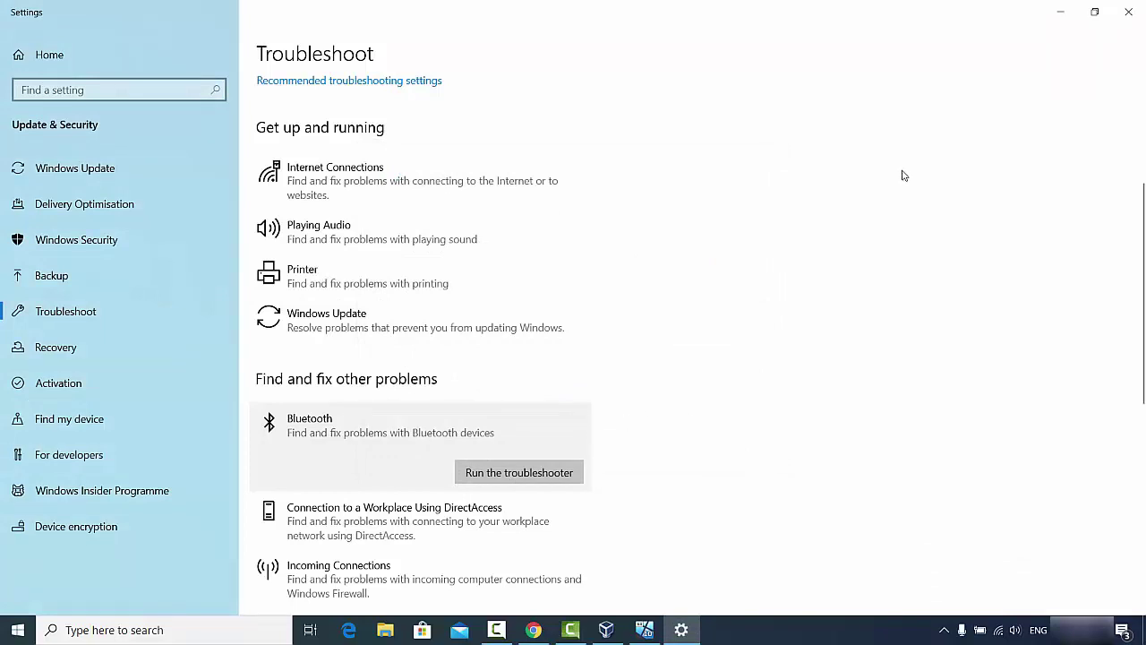
left_click(1059, 14)
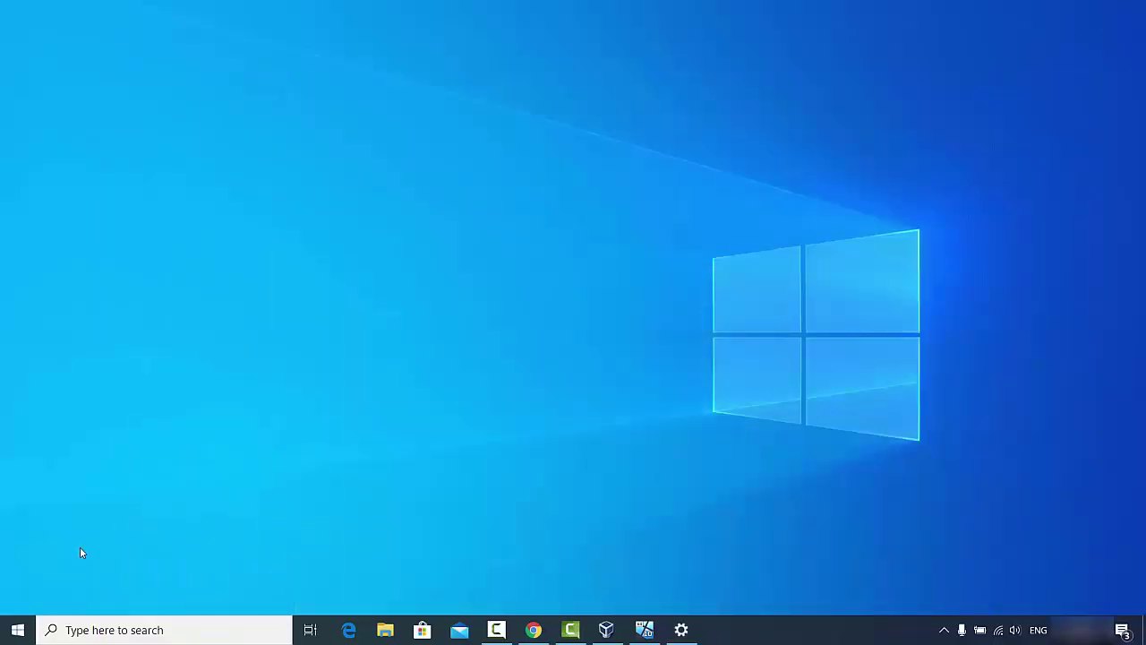
right_click(20, 630)
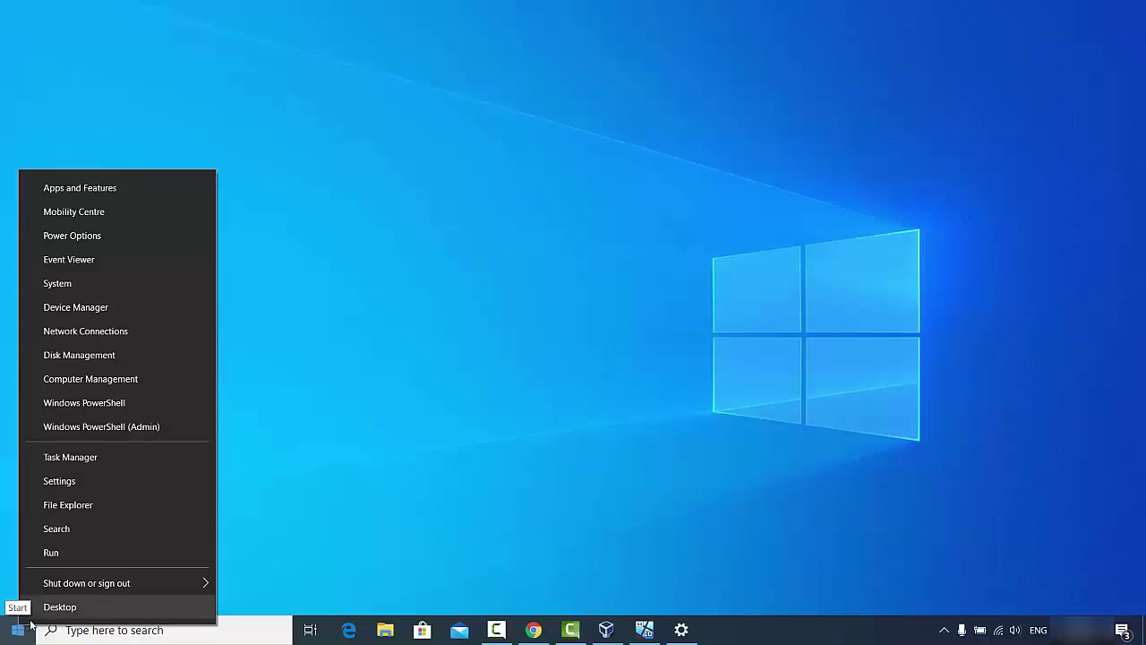
Open Device Manager maximized, expand Bluetooth, and bring up the context menu for Bluetooth Device (RFCOMM Protocol TDI).
left_click(86, 310)
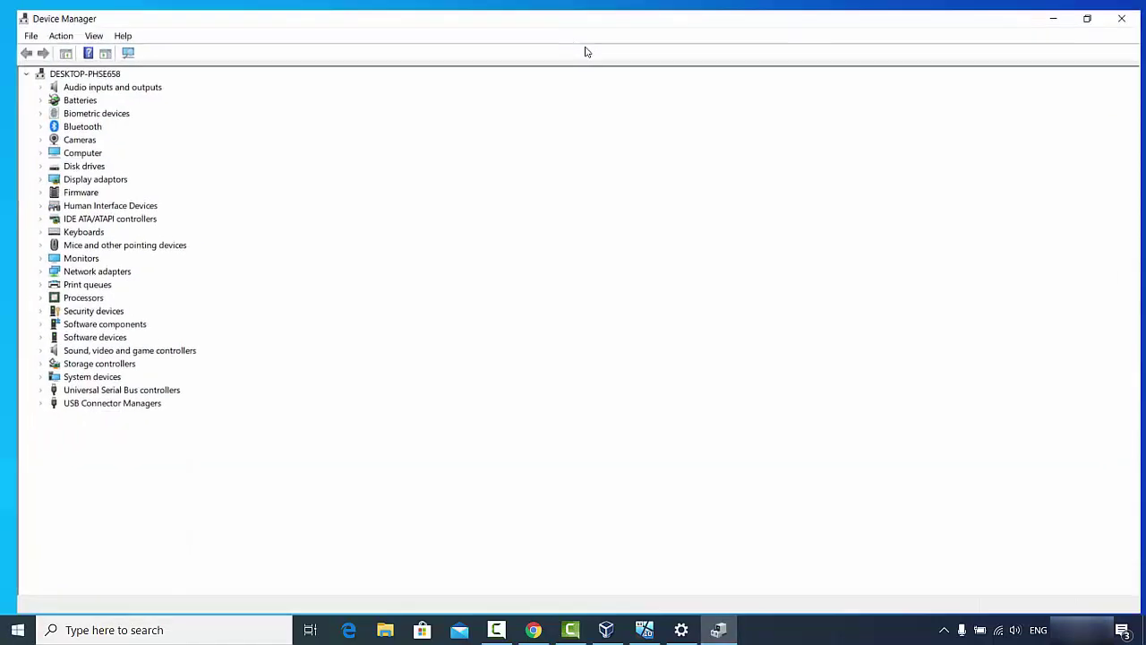
left_click(586, 43)
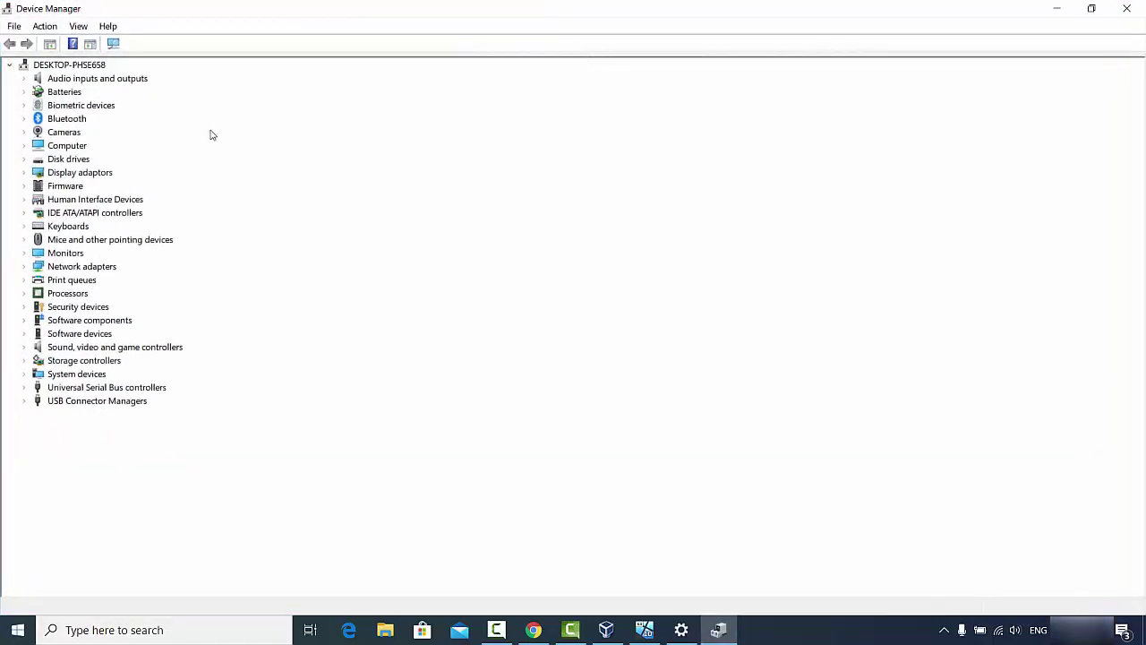
left_click(61, 120)
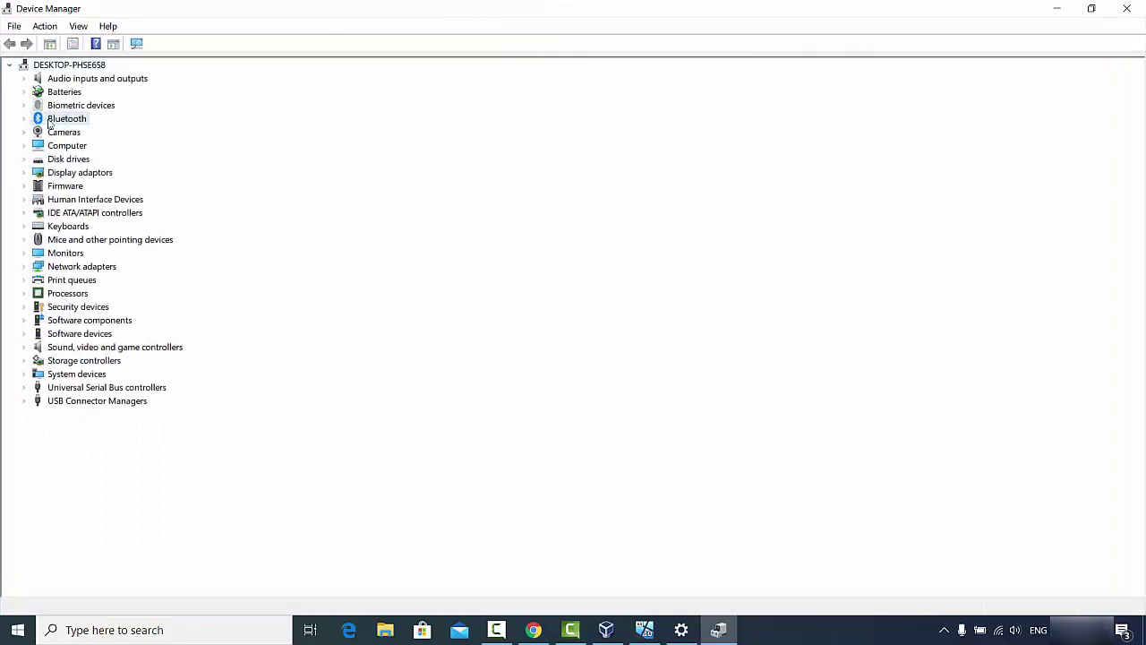
left_click(24, 119)
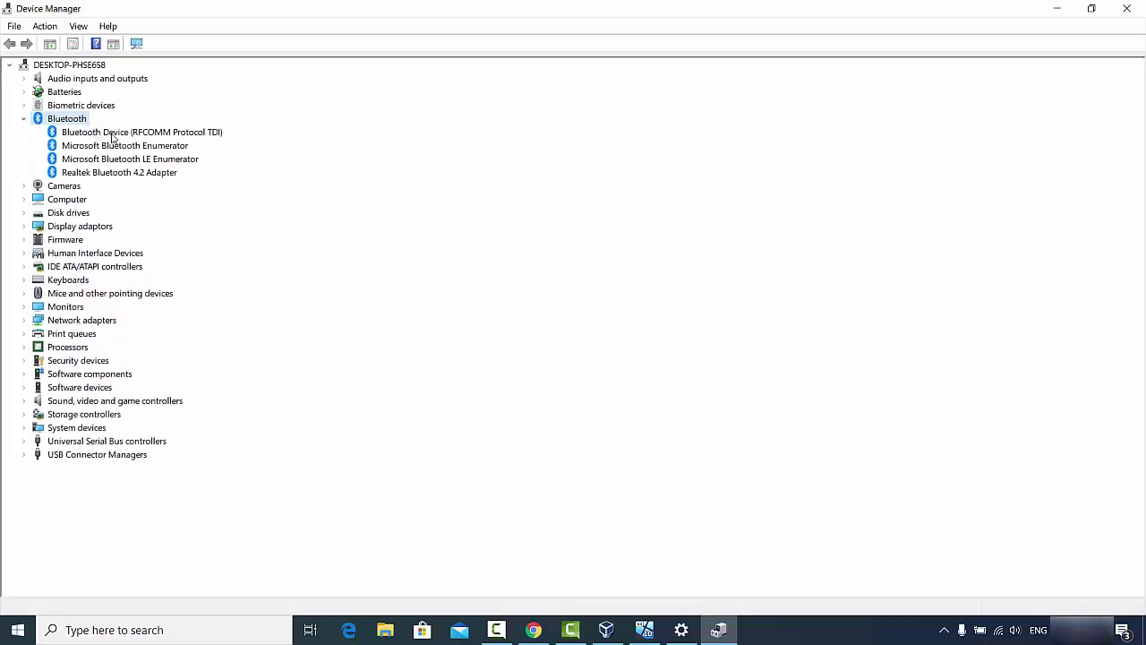
left_click(113, 133)
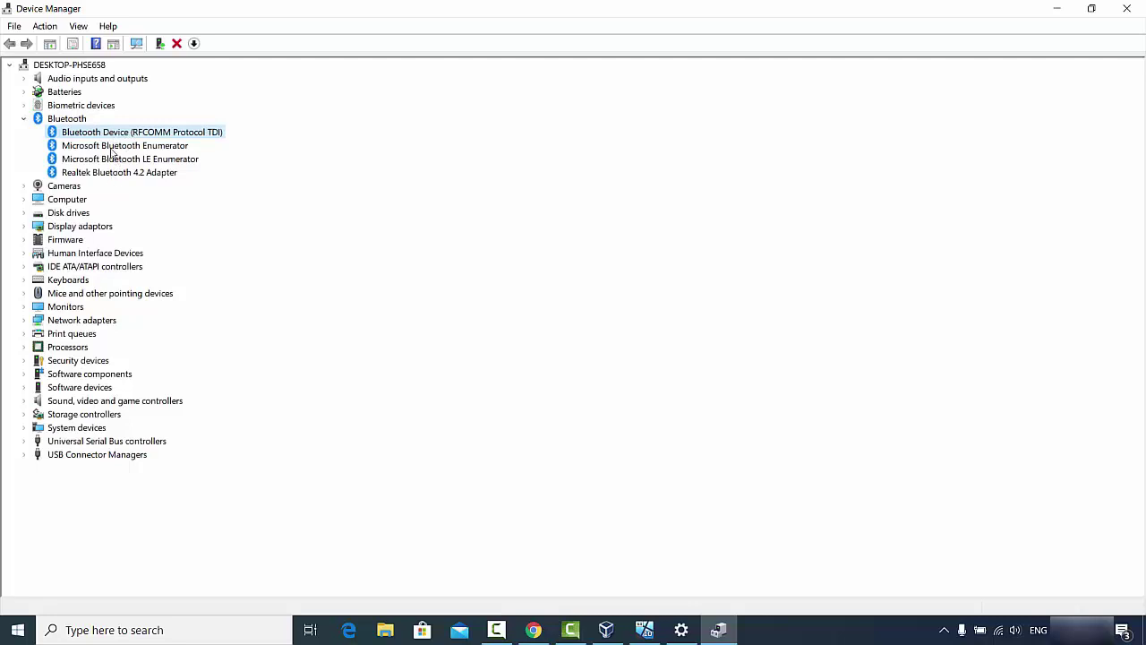
right_click(119, 132)
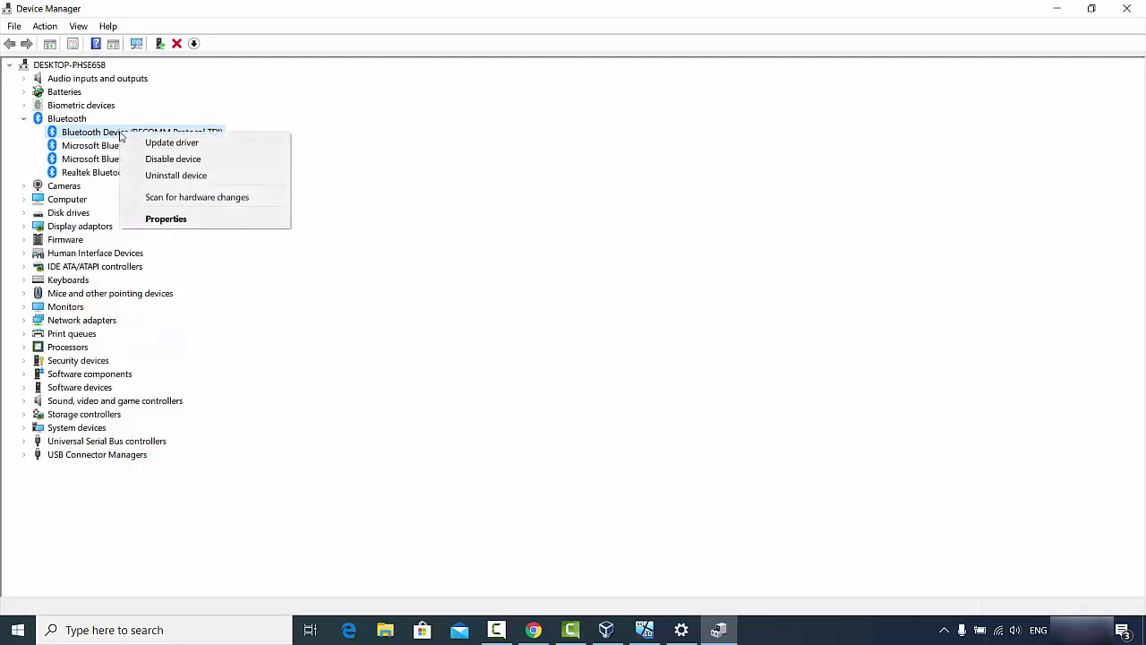
Search automatically for an updated RFCOMM Protocol TDI driver and close the 'best drivers installed' result.
left_click(170, 145)
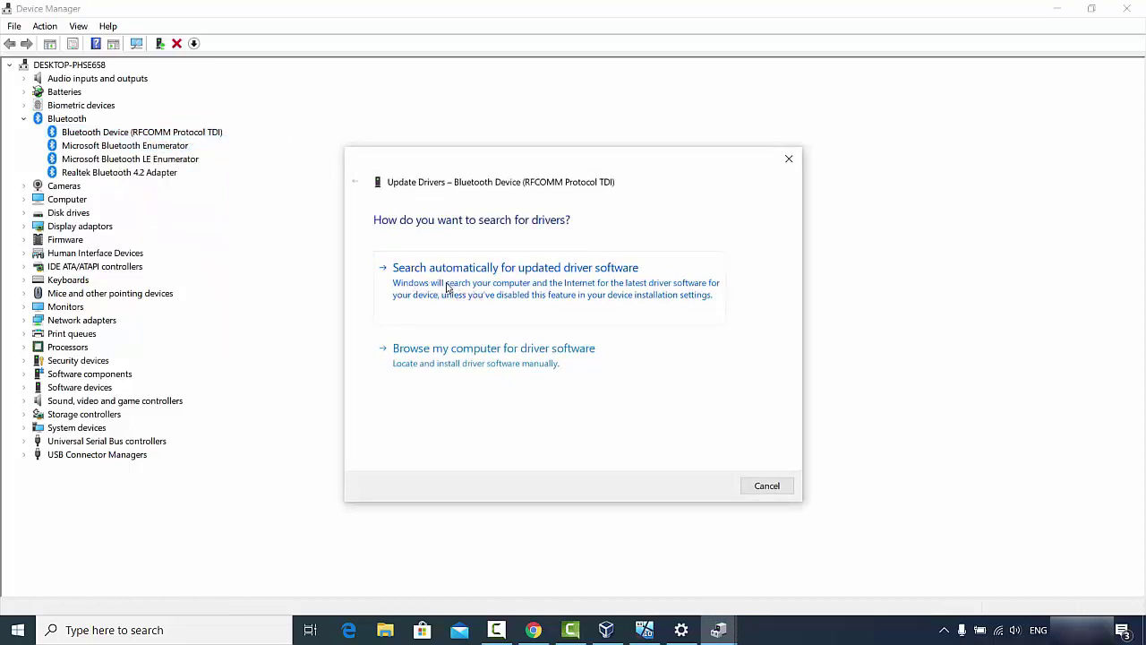
left_click(531, 286)
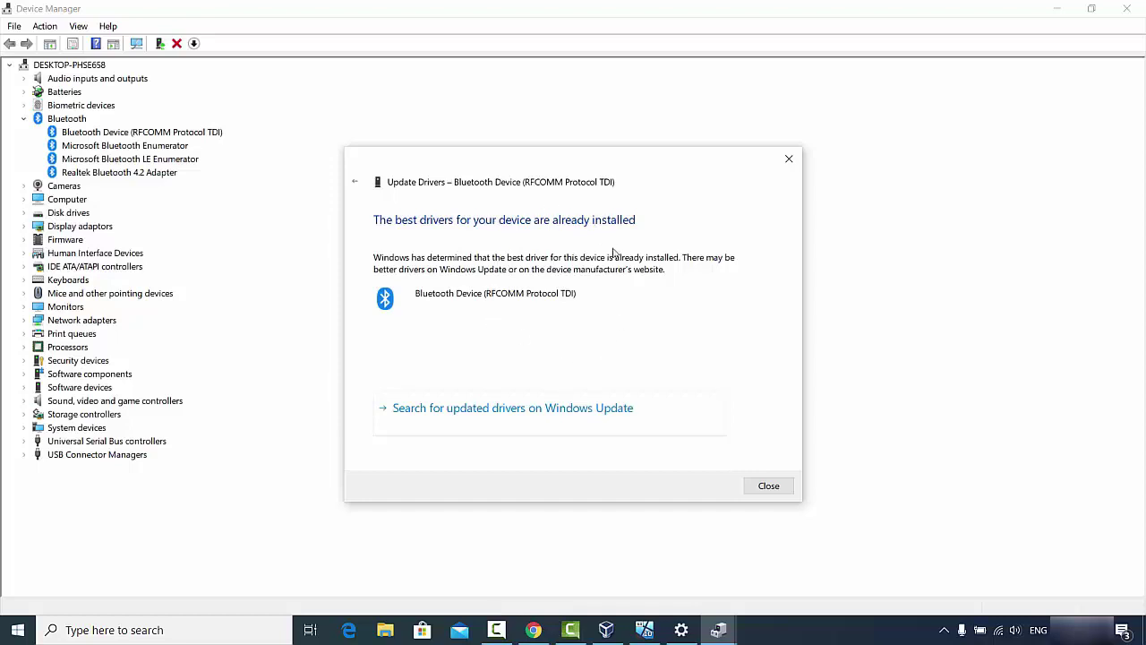
left_click(767, 487)
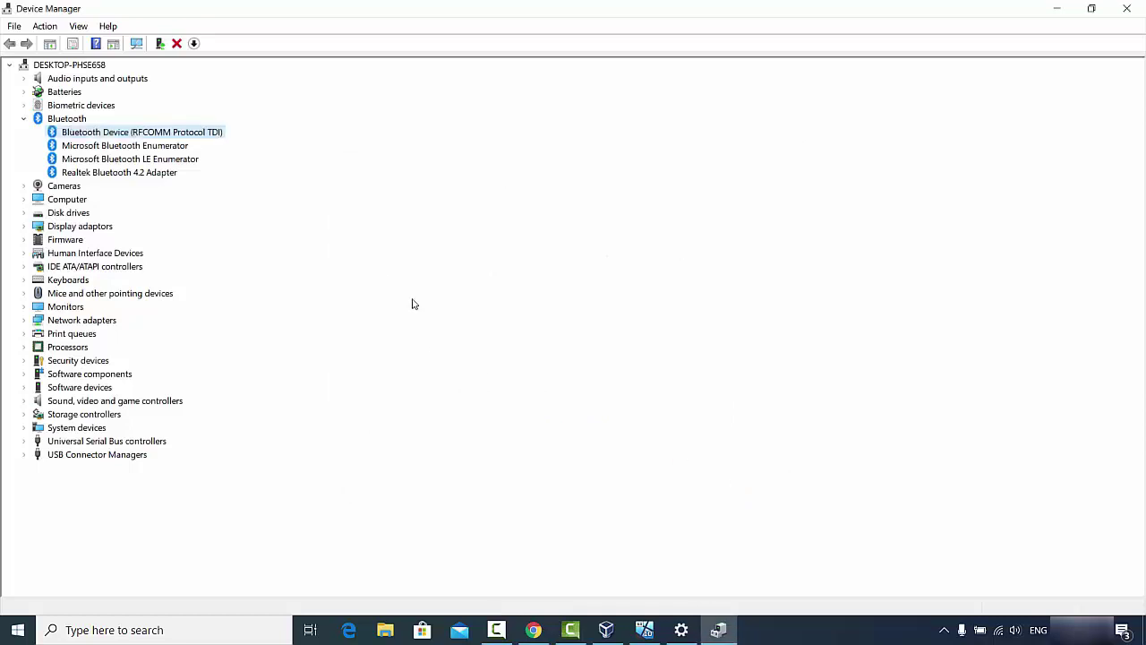
left_click(165, 150)
right_click(165, 149)
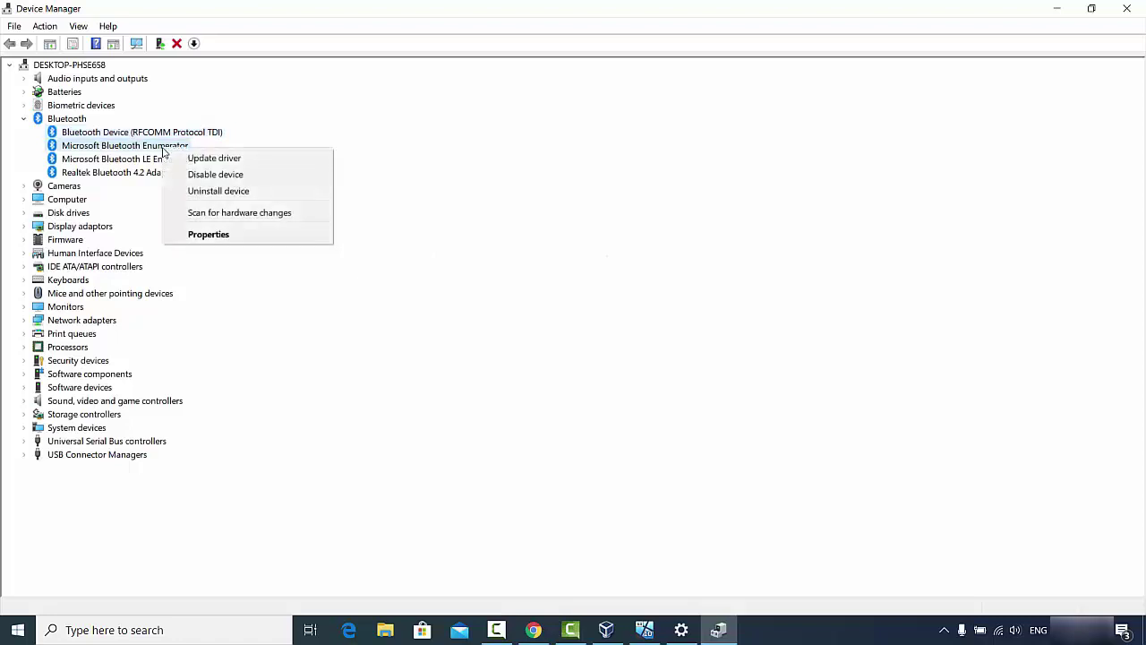
left_click(107, 159)
right_click(108, 159)
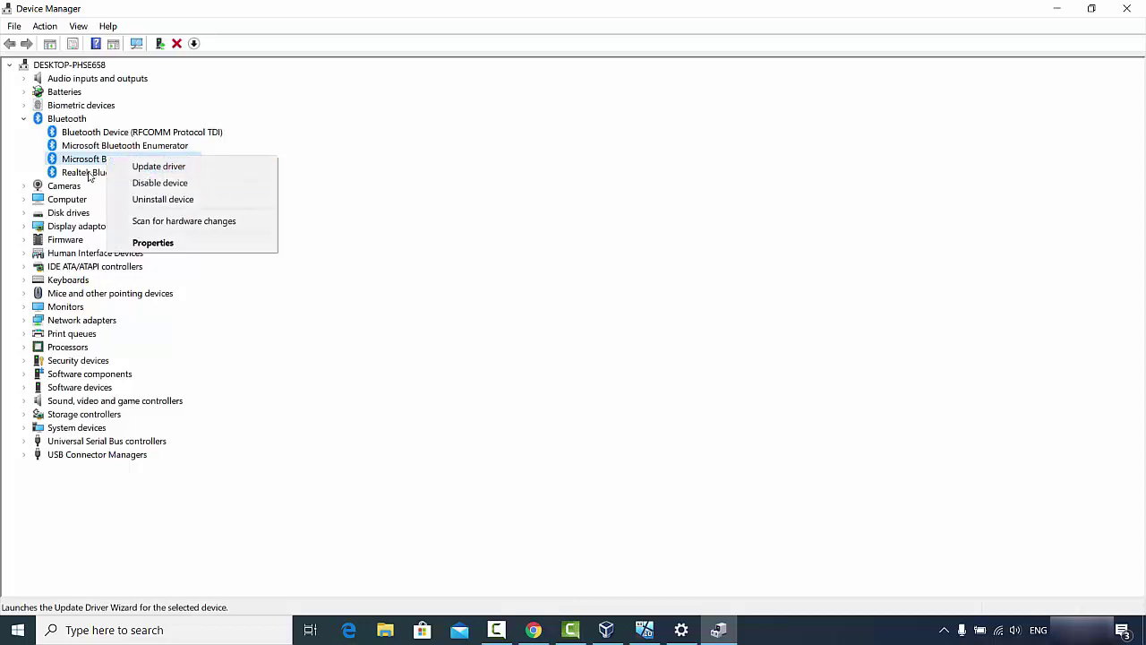
left_click(87, 175)
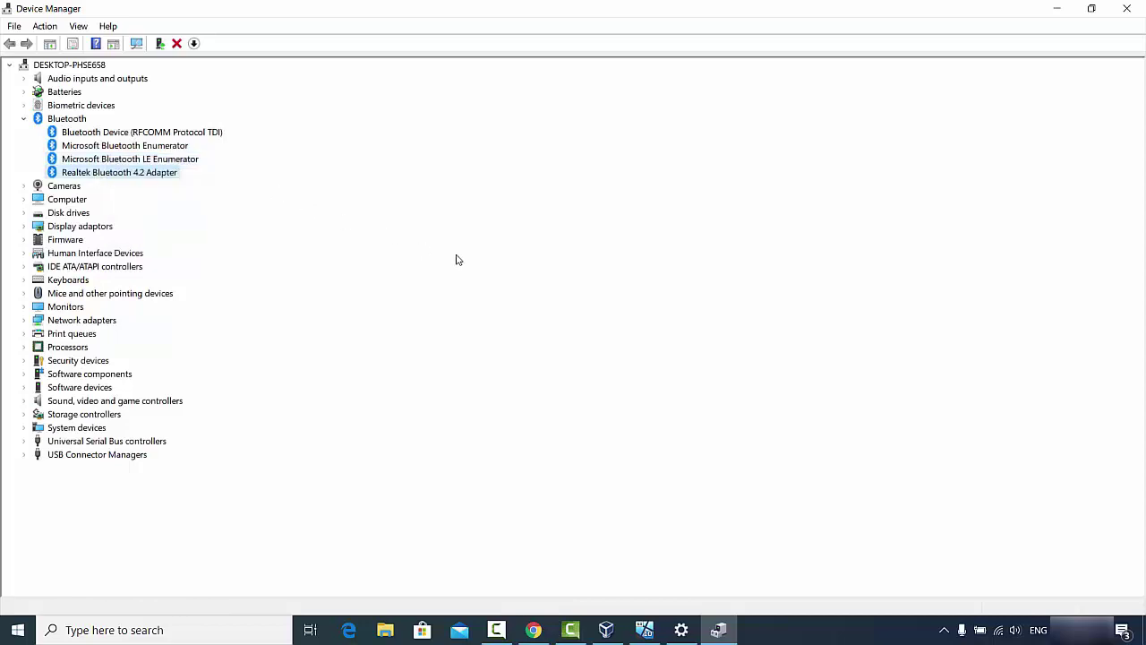